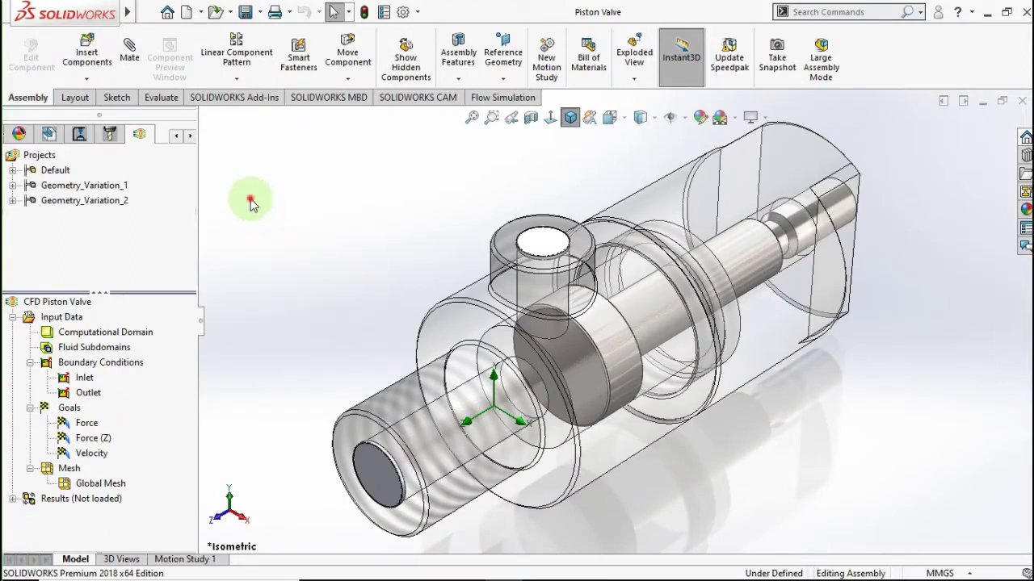
Show the Piston Valve assembly with its CFD Piston Valve tree of inlet, outlet, goals and mesh.
left_click_drag(251, 204, 361, 315)
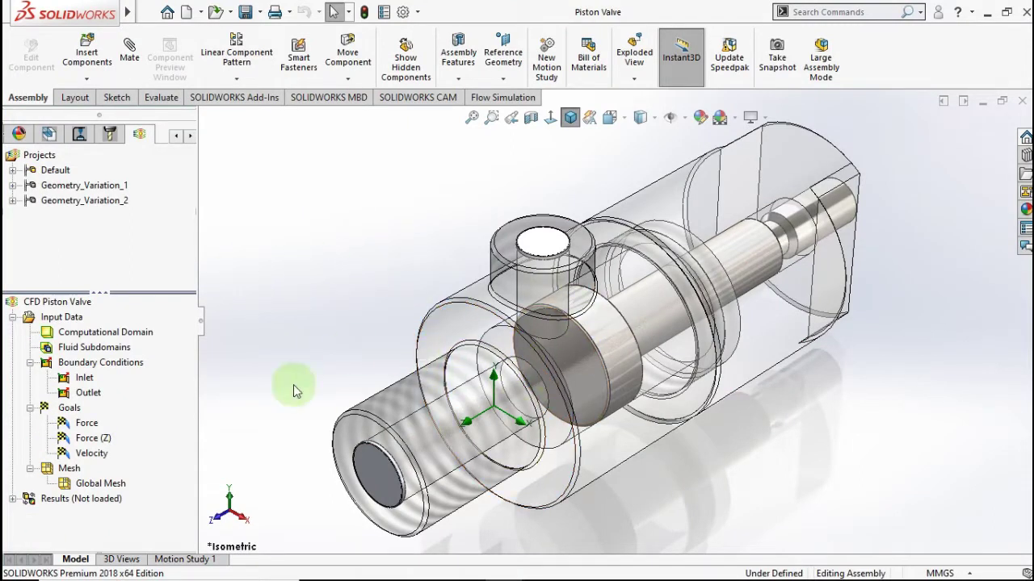
Create a new What If Analysis parametric study under the Default project.
left_click(13, 171)
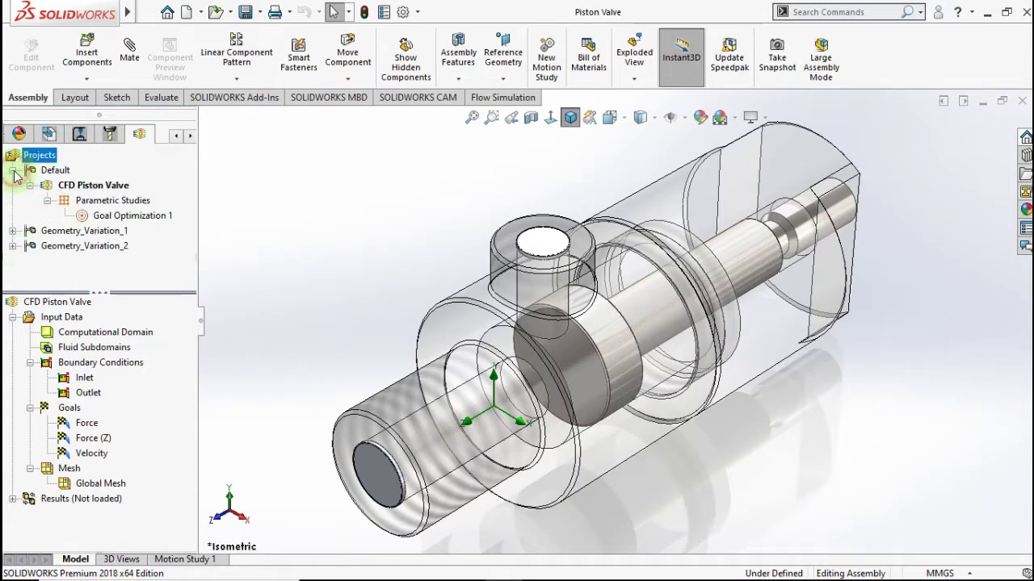
right_click(84, 204)
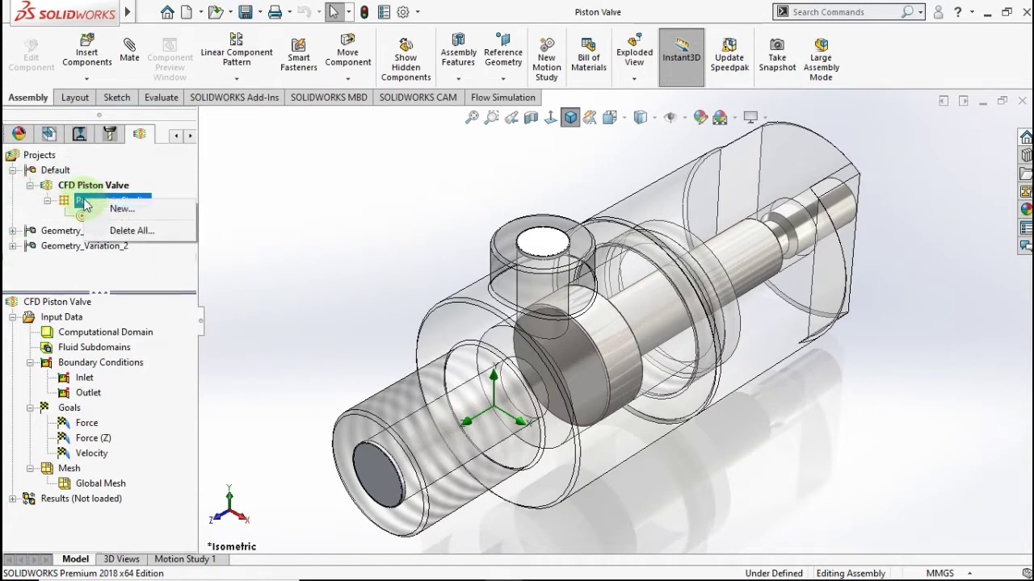
left_click(117, 212)
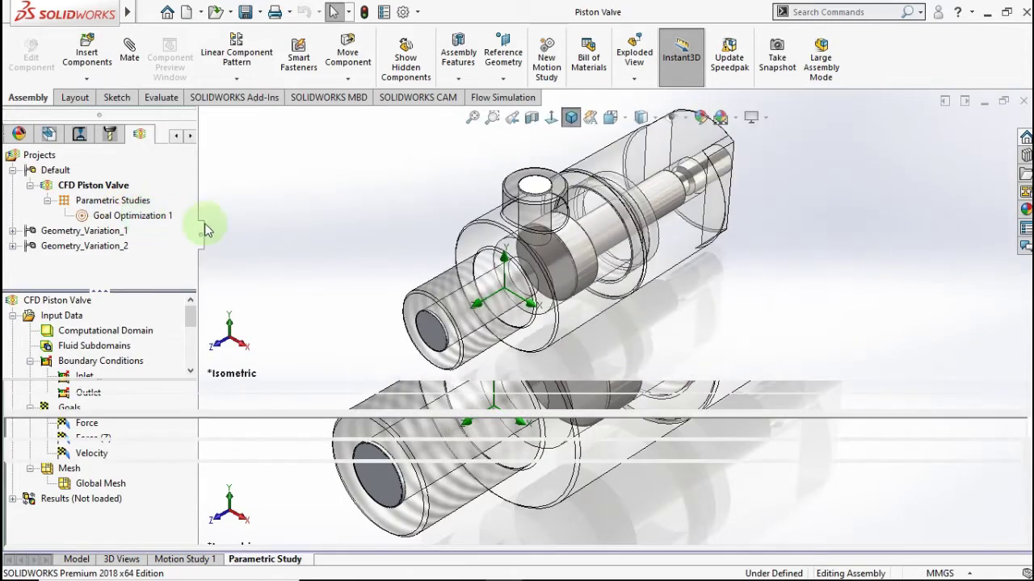
left_click(96, 405)
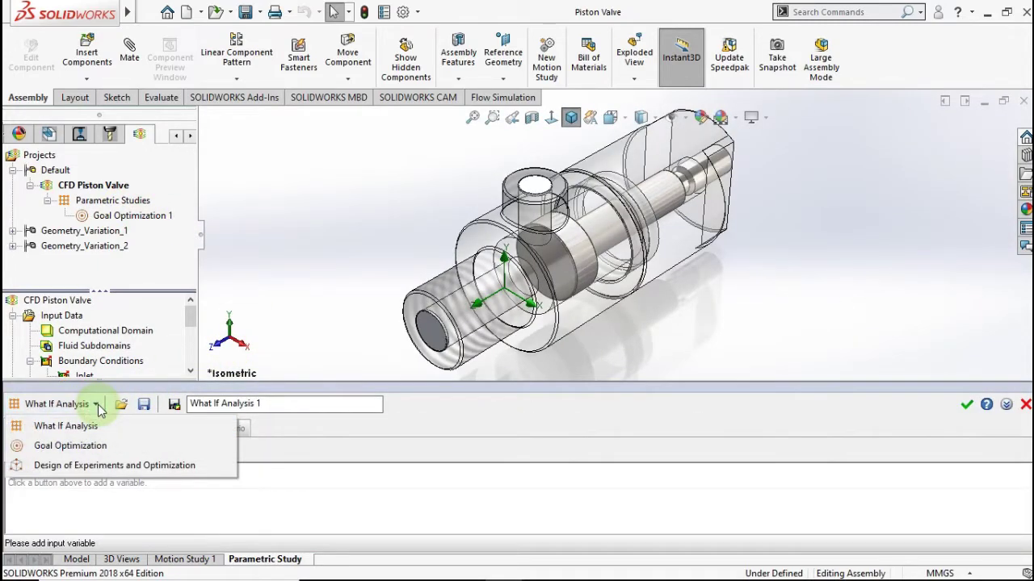
left_click(315, 445)
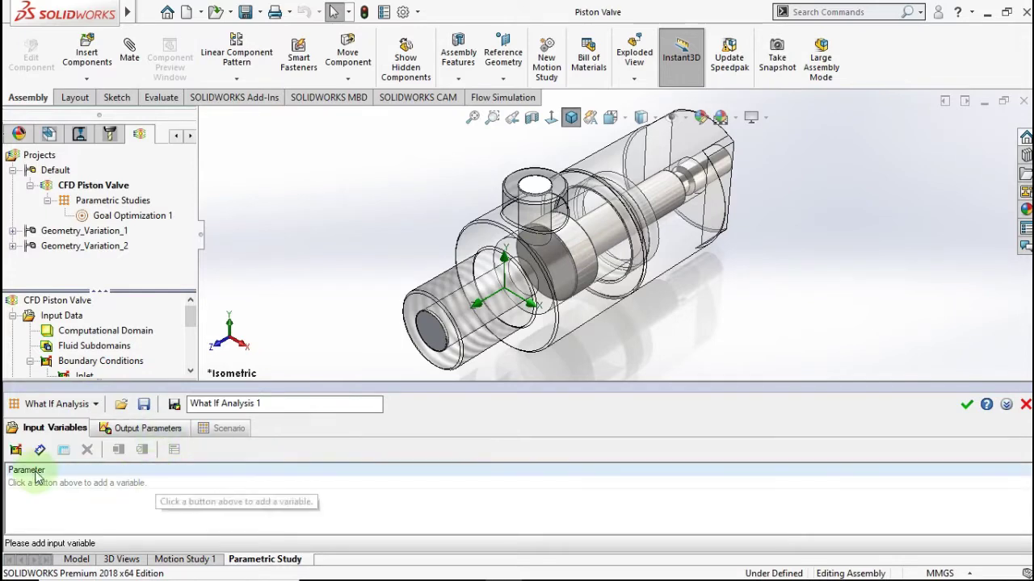
Add the Inlet boundary condition's Total Pressure (3 bar) as an input variable.
left_click(16, 450)
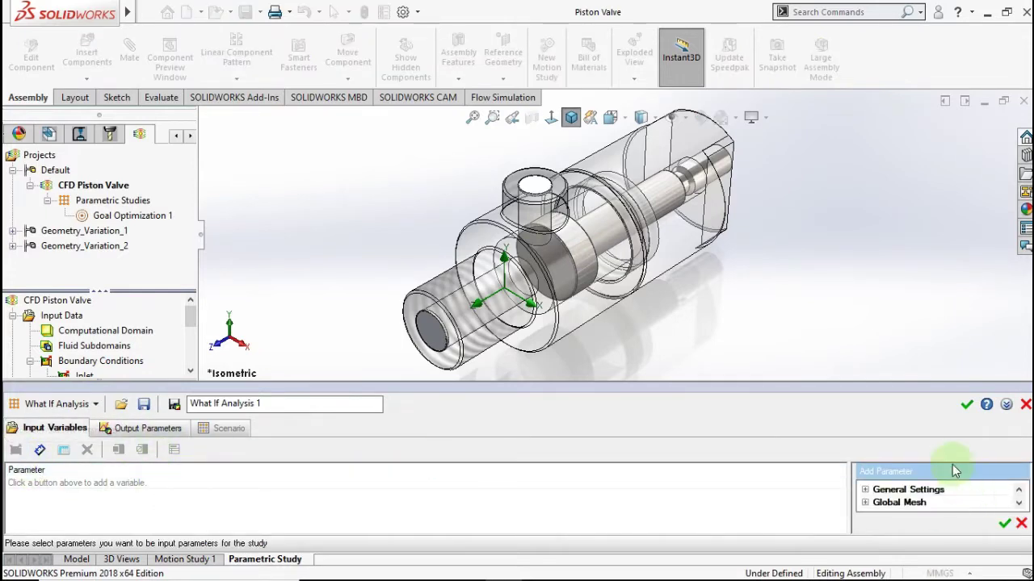
left_click_drag(915, 384, 913, 323)
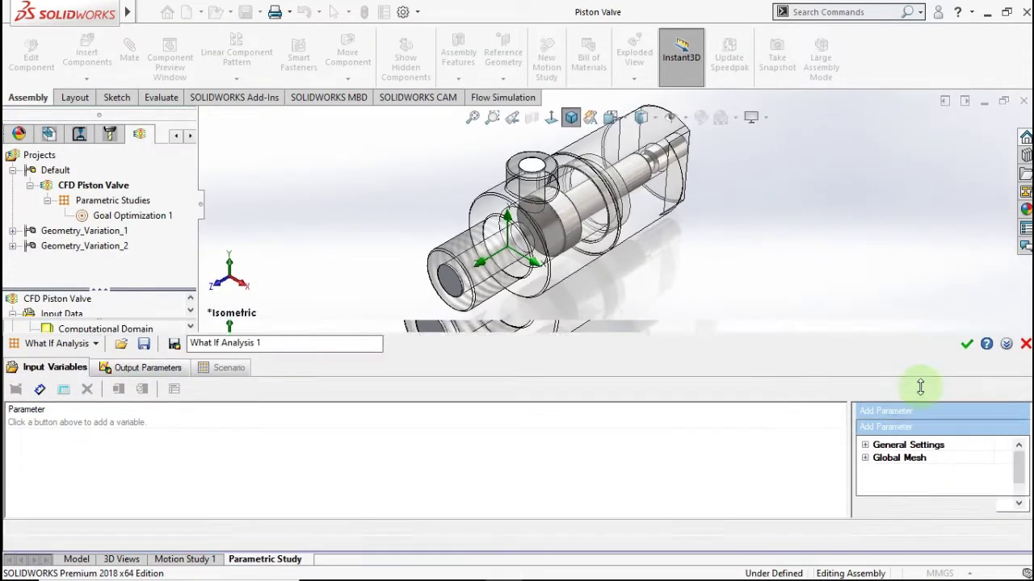
left_click(868, 456)
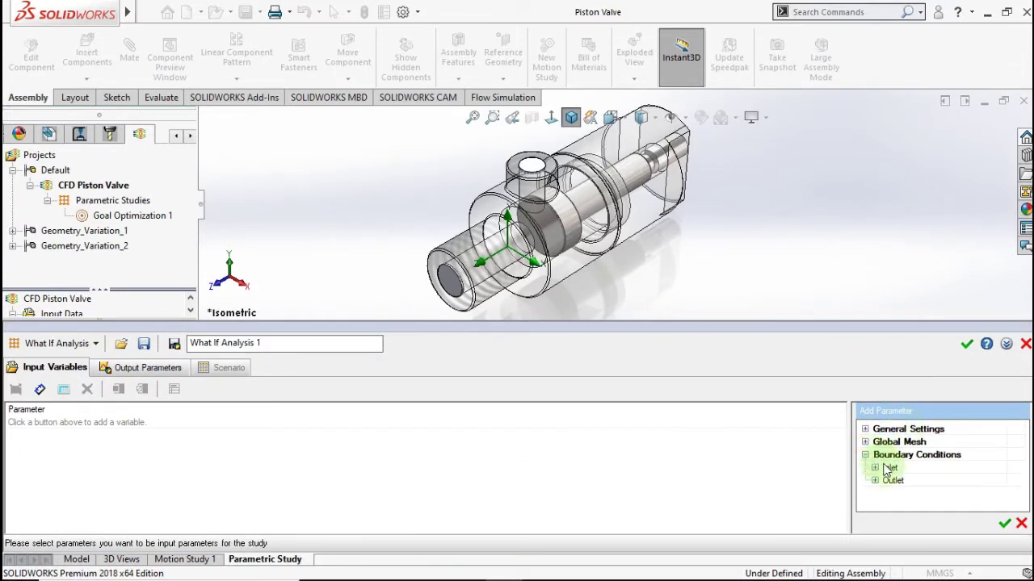
left_click(875, 468)
left_click(911, 482)
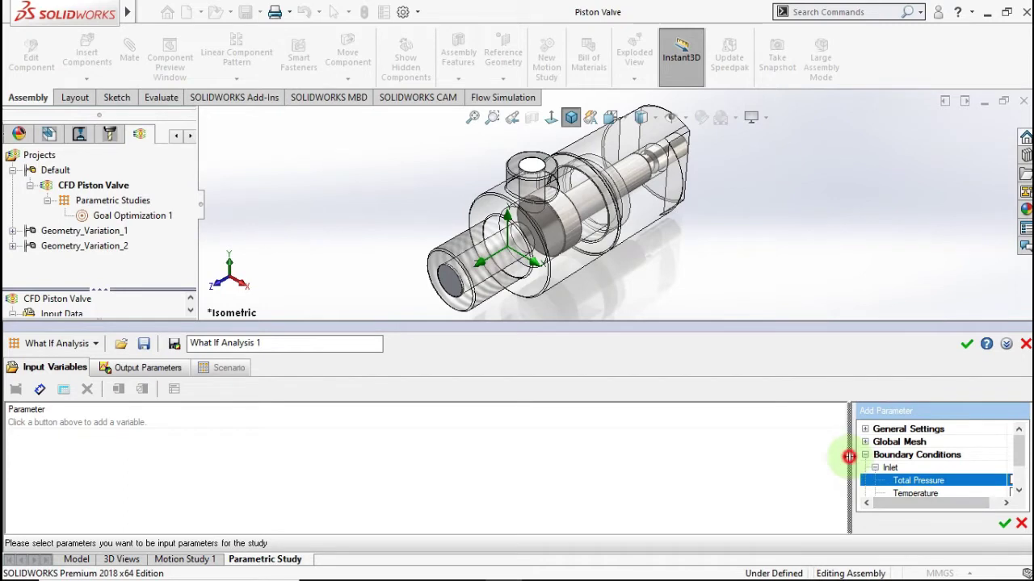
left_click_drag(852, 466, 834, 465)
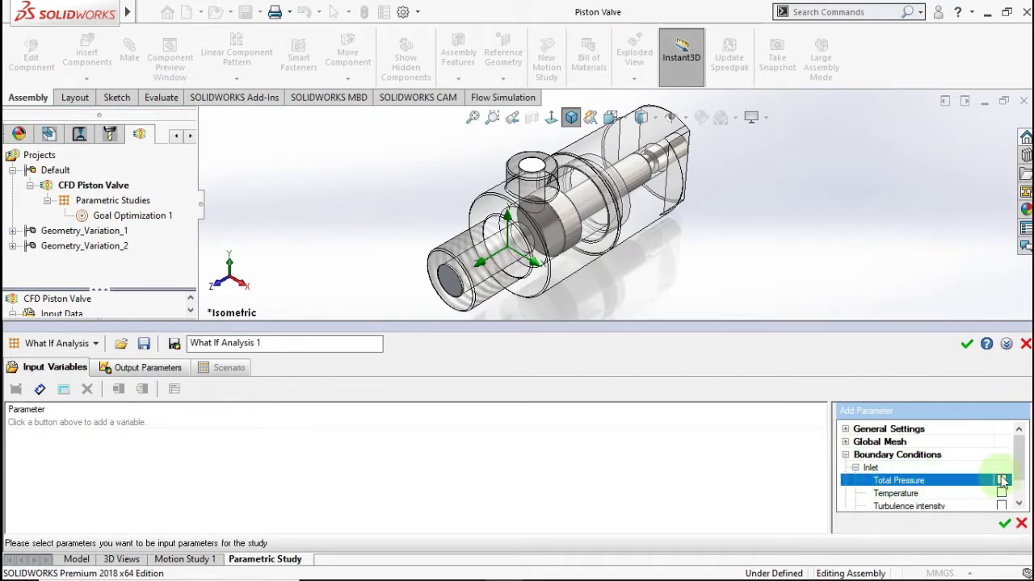
left_click(1001, 481)
left_click(1004, 526)
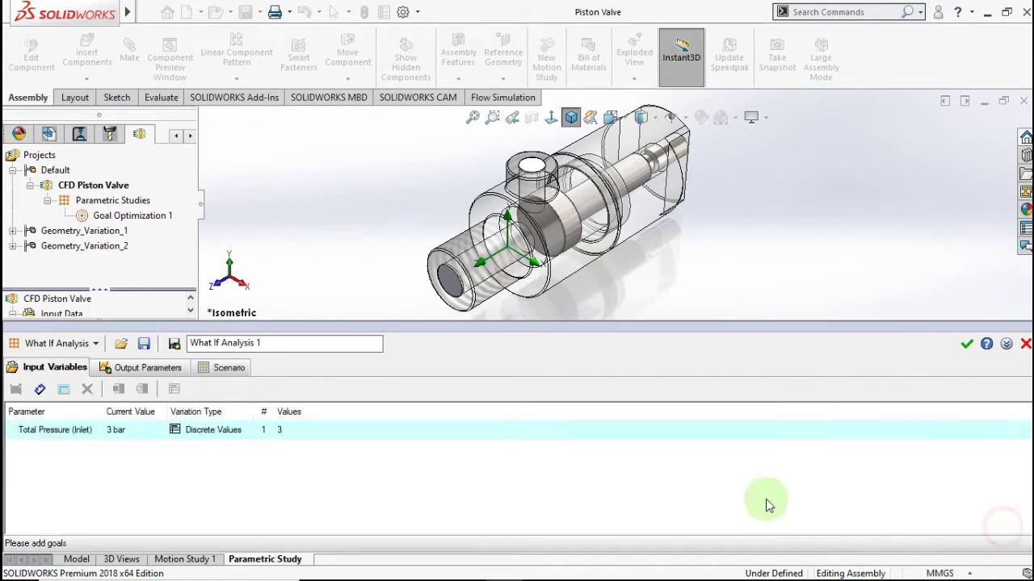
Set Total Pressure to a Range from 3 to 5 bar with 5 values.
left_click(232, 437)
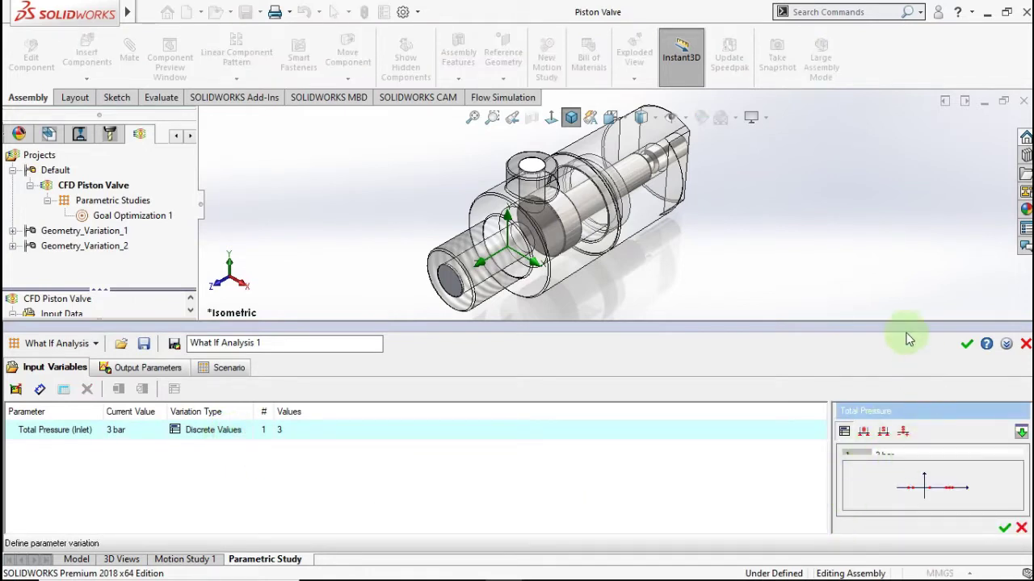
left_click_drag(899, 321, 899, 295)
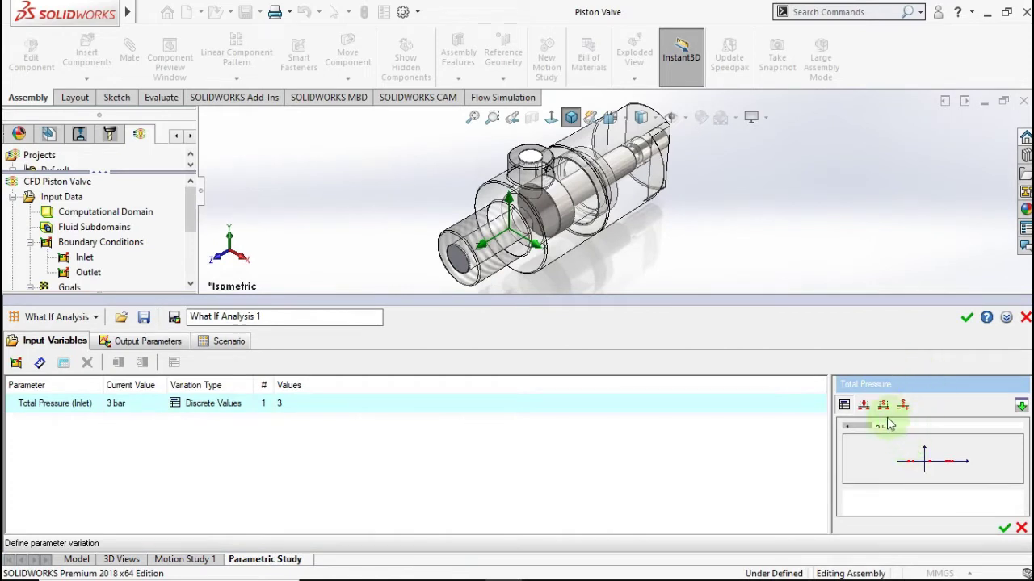
left_click(866, 405)
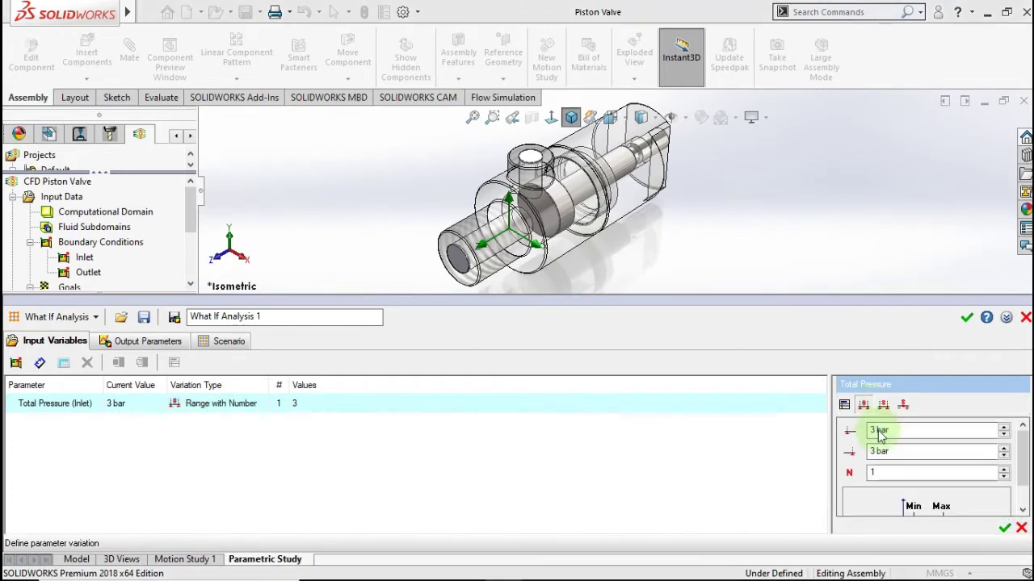
left_click(632, 352)
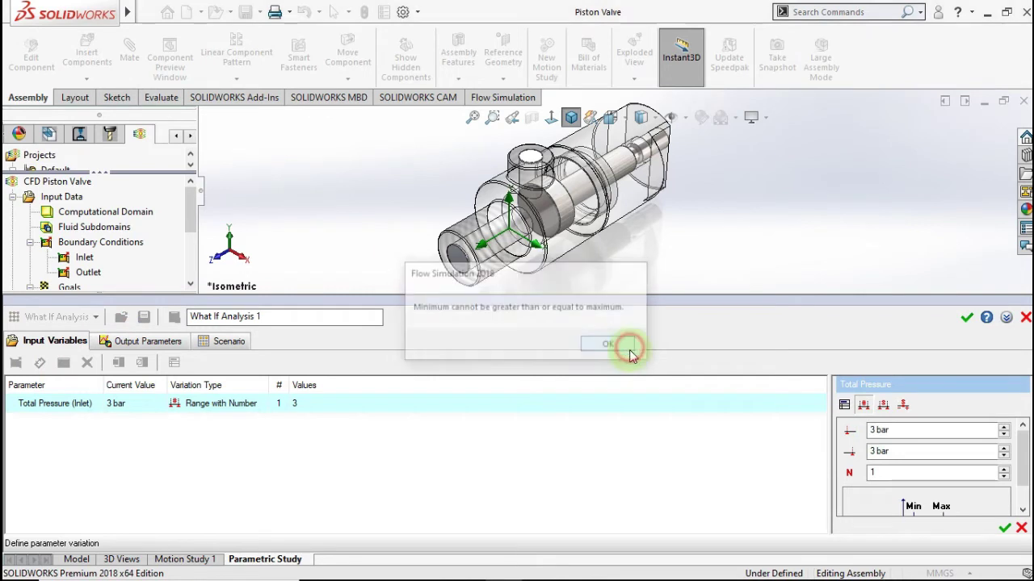
left_click(874, 451)
type("5")
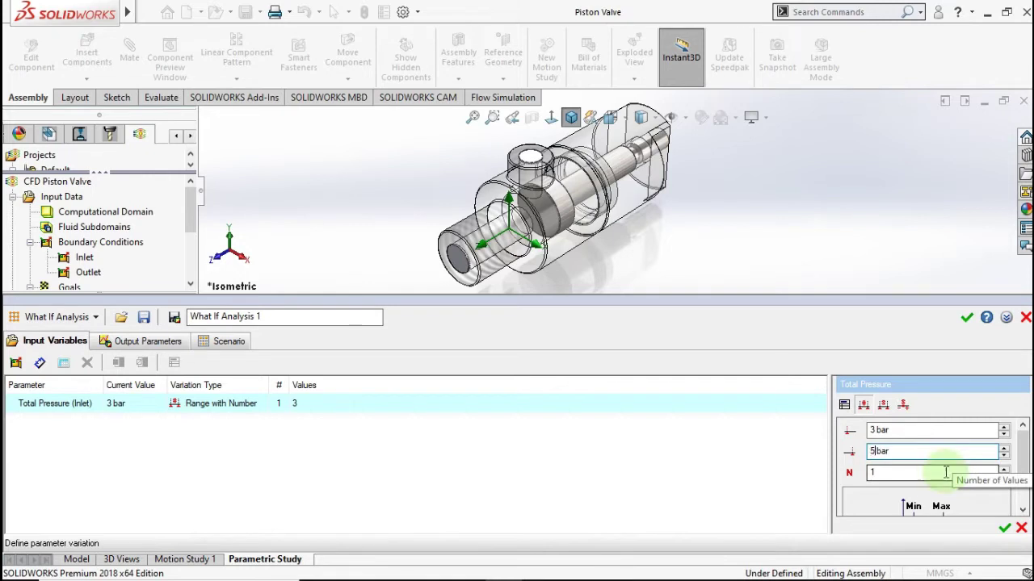
left_click(1004, 471)
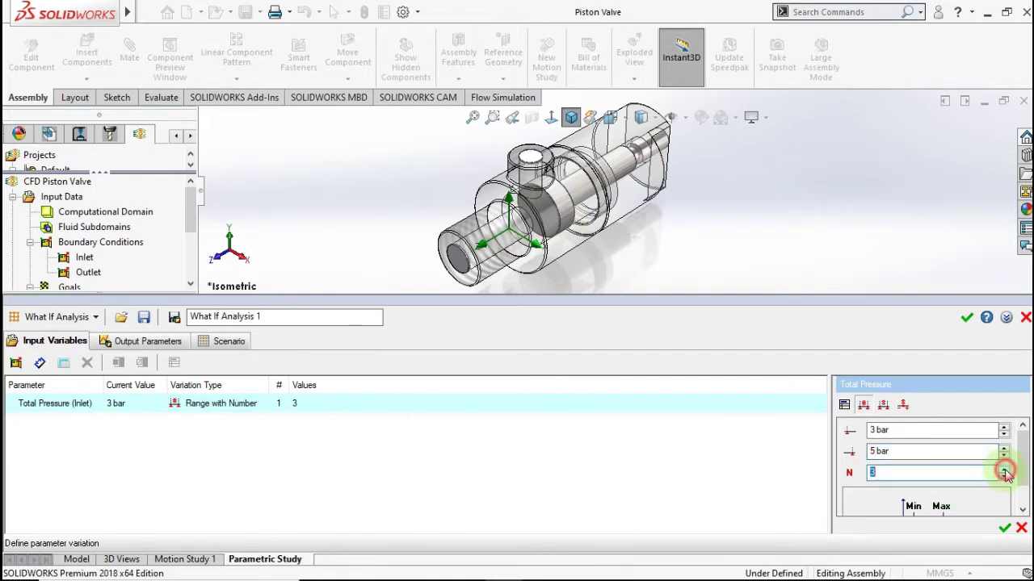
left_click(1002, 529)
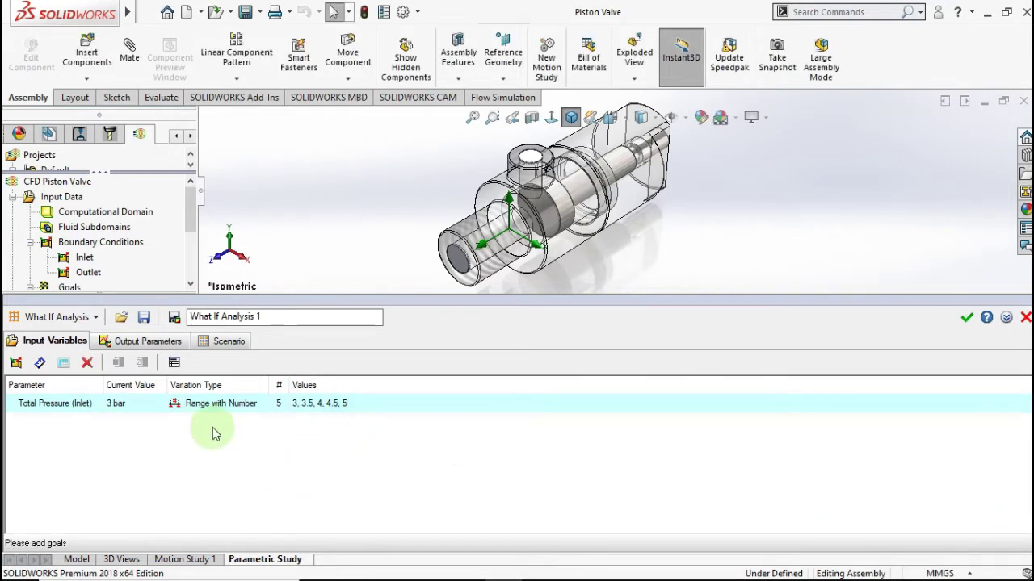
Add the Piston Valve's Distance1 mate dimension D1 (0.015 m) as a second input variable.
left_click(39, 363)
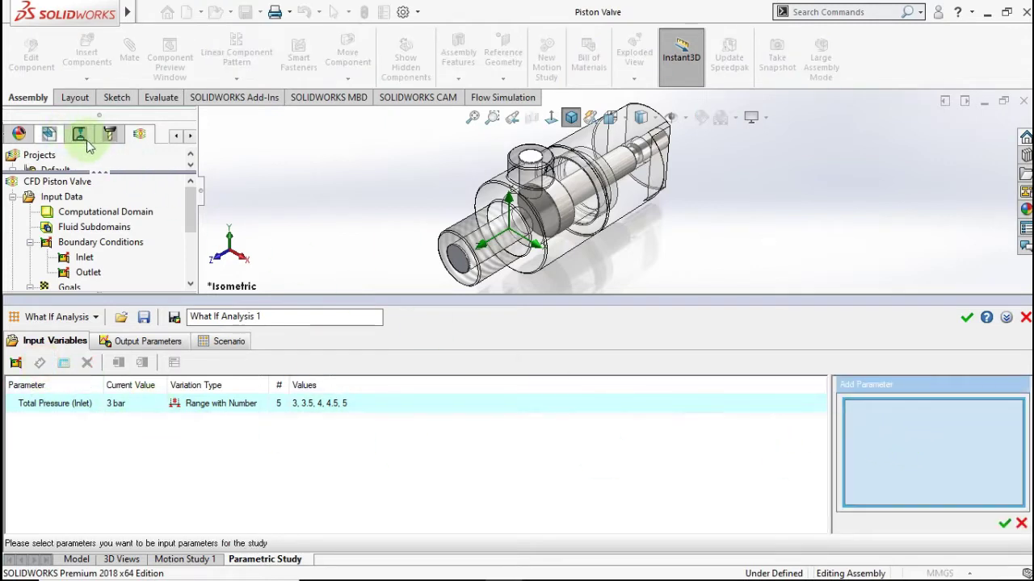
left_click(174, 138)
left_click(174, 137)
left_click(176, 139)
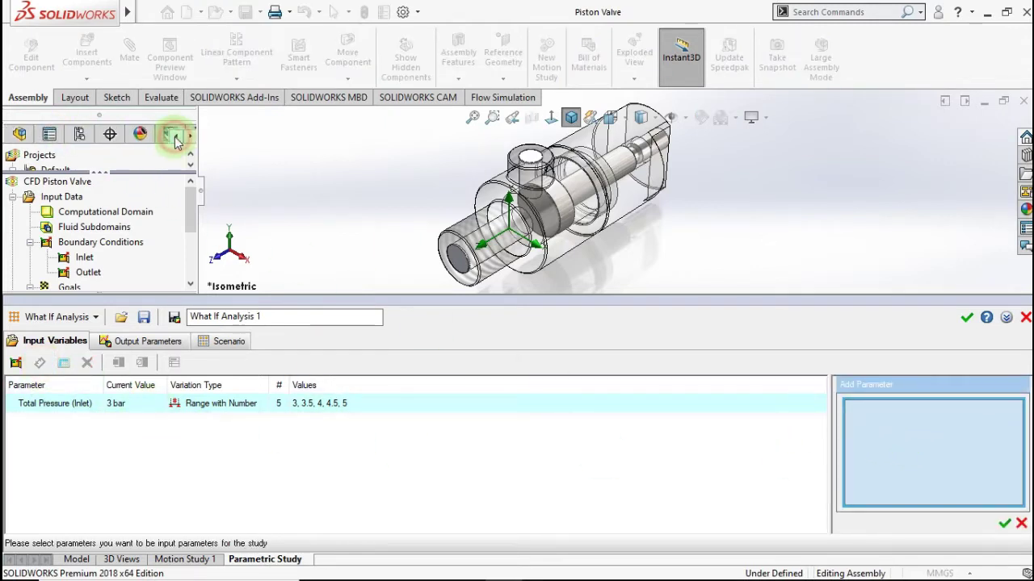
left_click(19, 133)
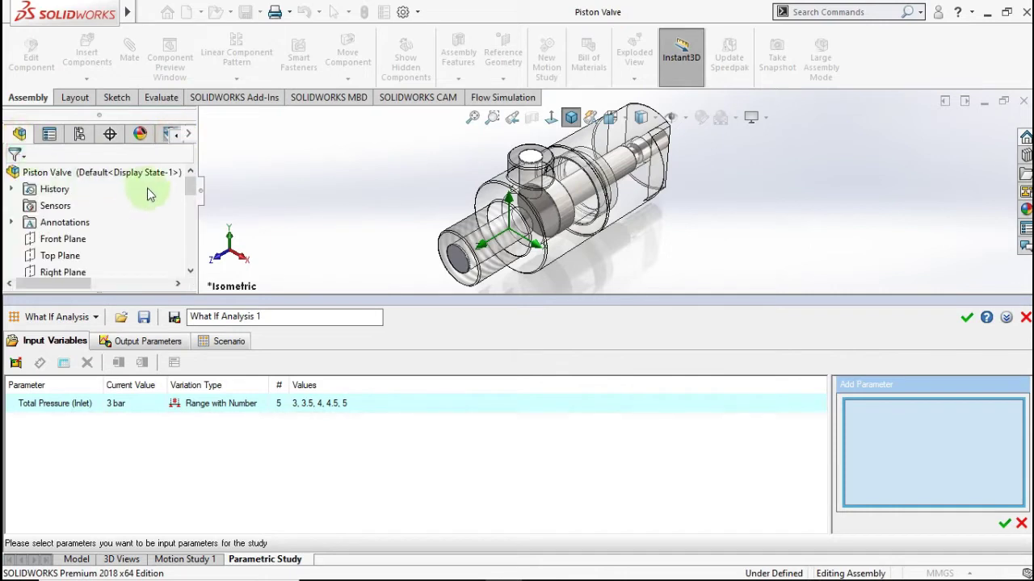
left_click_drag(188, 196, 192, 207)
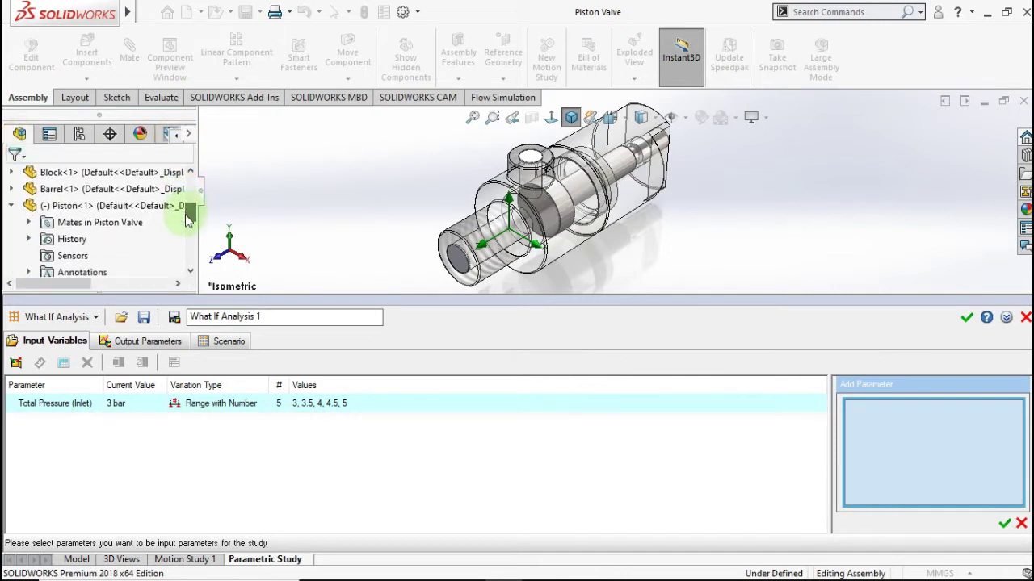
left_click(81, 190)
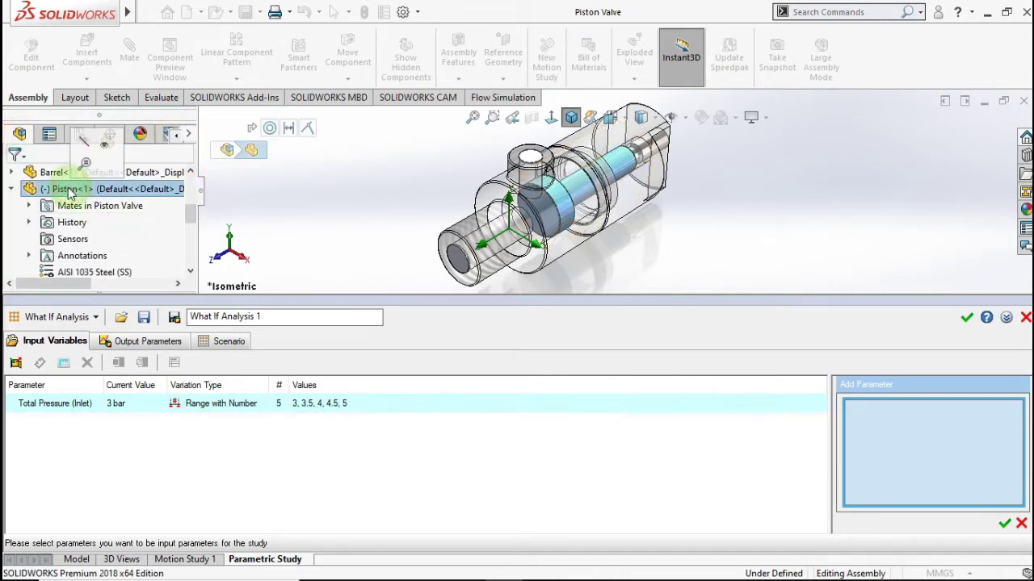
left_click(29, 205)
left_click(102, 241)
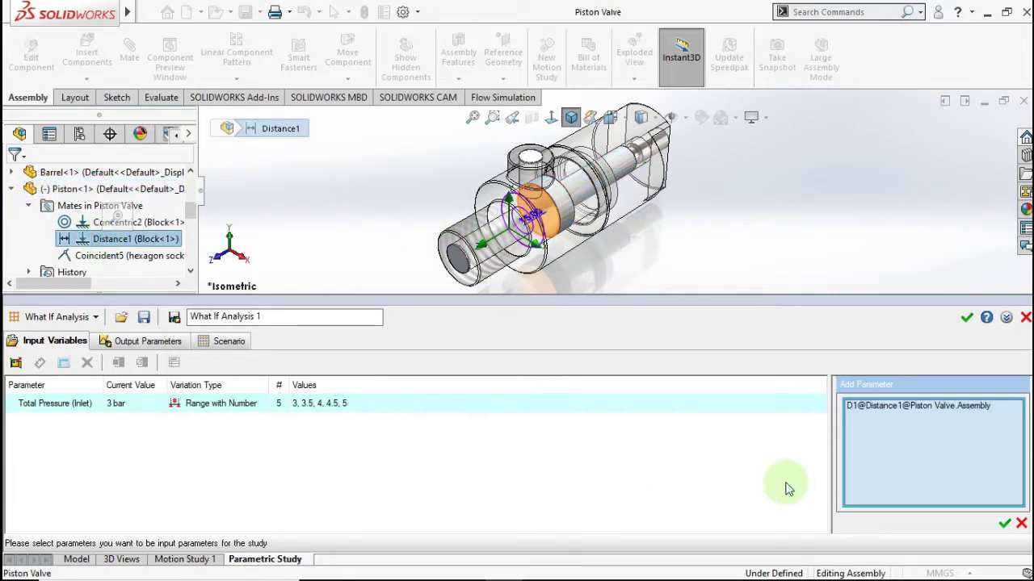
left_click(1004, 525)
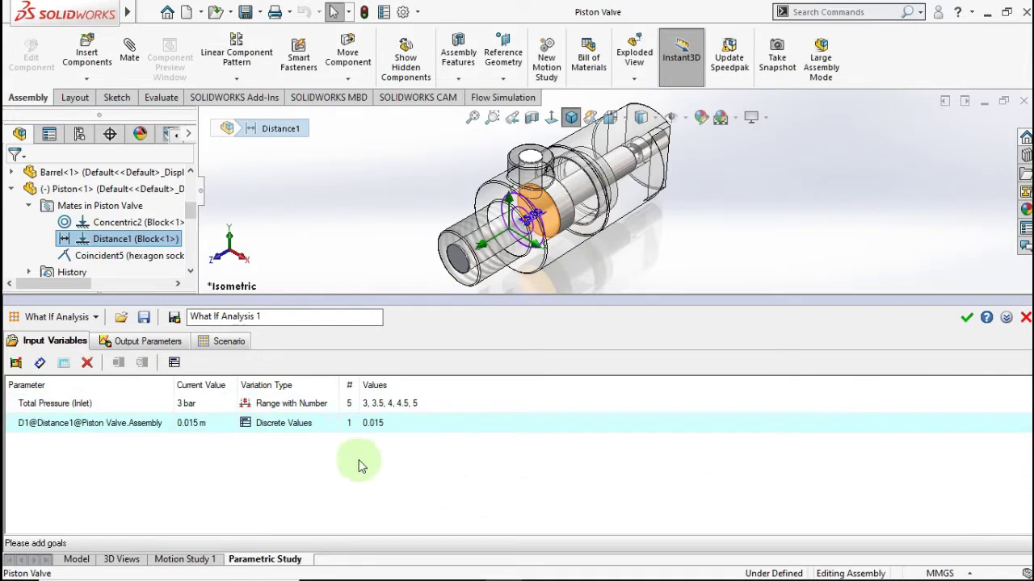
Change D1's existing value to 0.003 m and add 0.006 m as a discrete value.
left_click(319, 423)
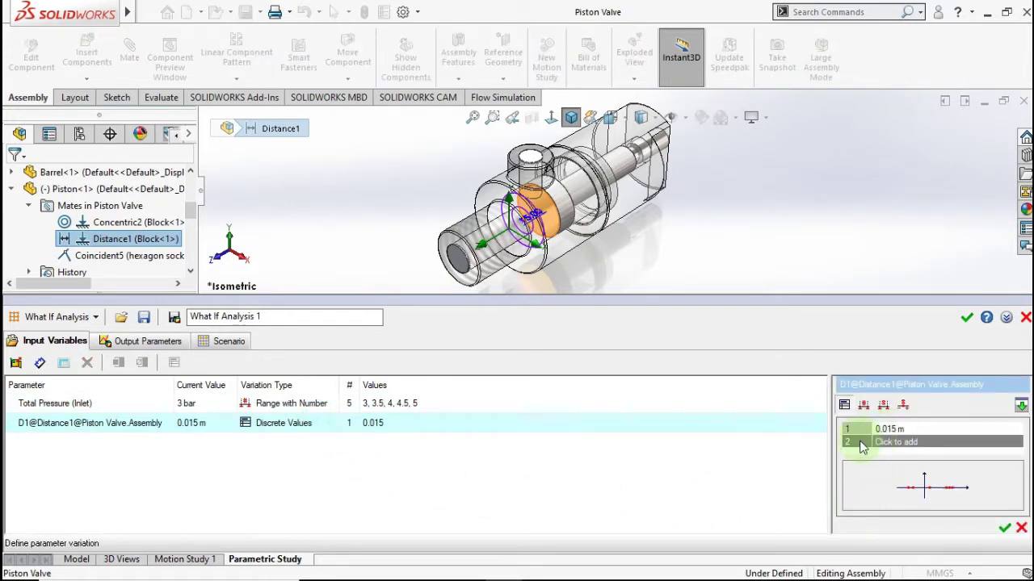
left_click(888, 429)
left_click(892, 430)
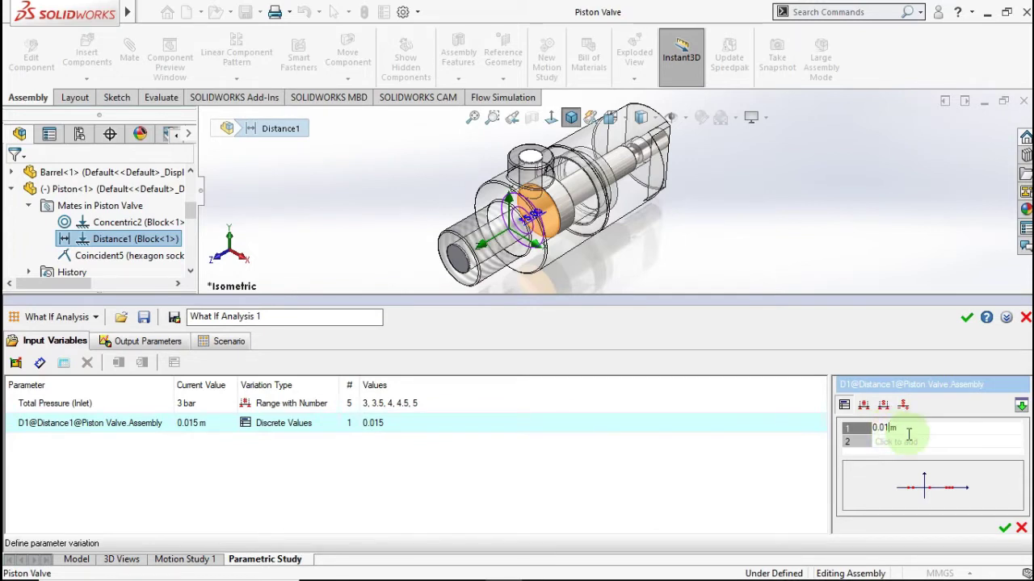
type("03")
left_click(889, 443)
left_click(896, 443)
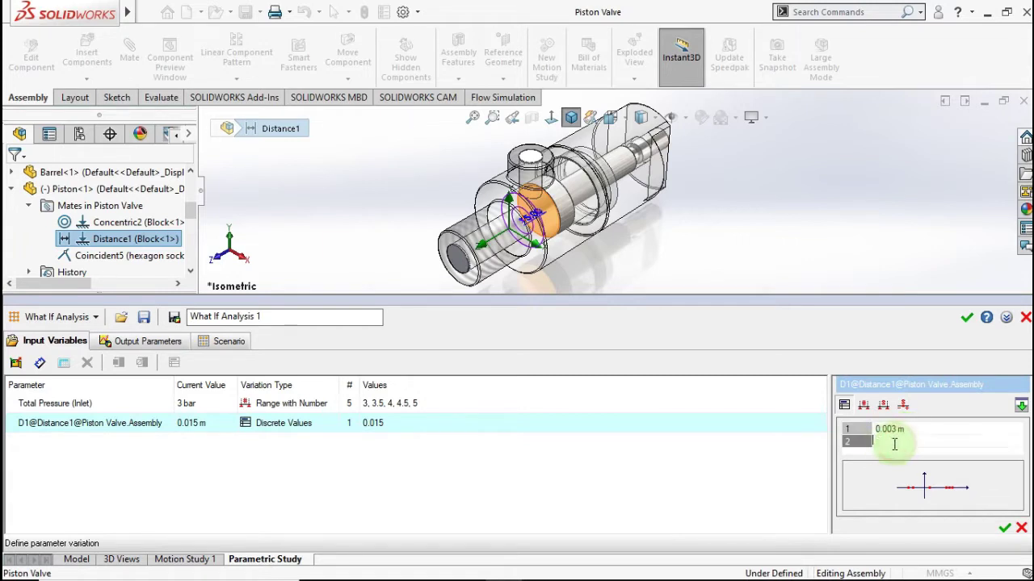
type("0.006")
key("Return")
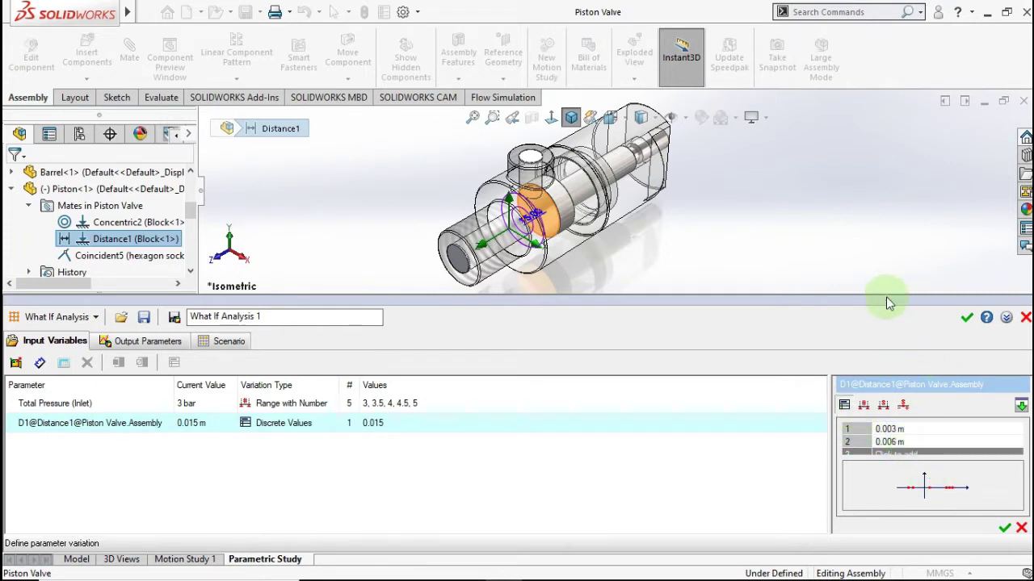
Add 0.009 m as a third discrete D1 value and accept the list.
left_click_drag(886, 297, 893, 240)
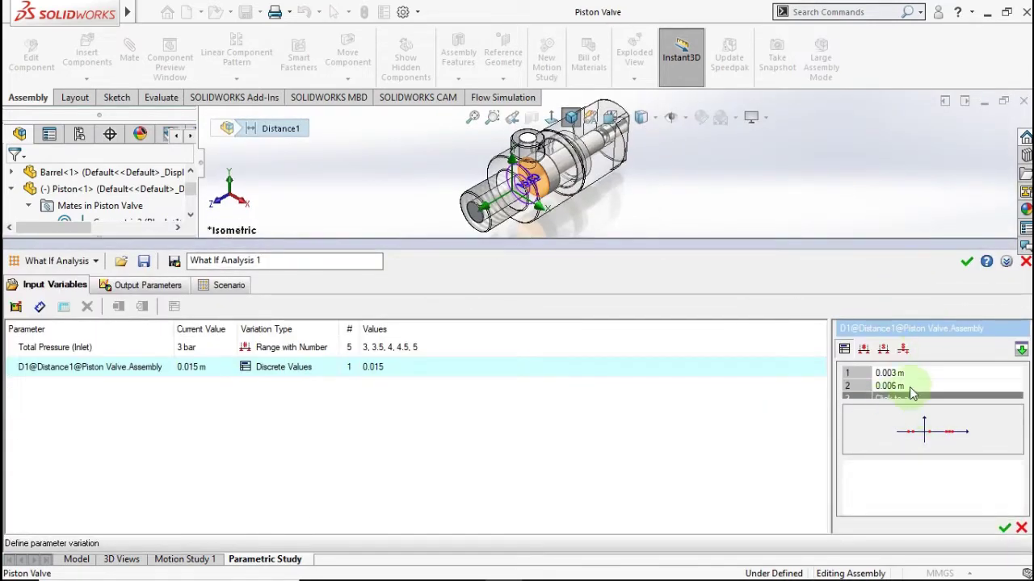
left_click(906, 396)
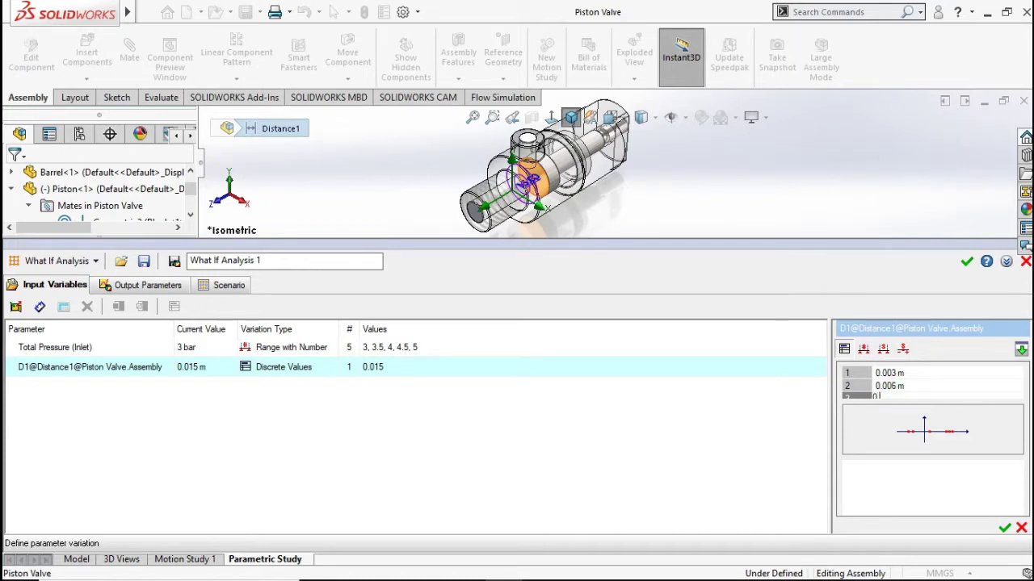
type("0.0")
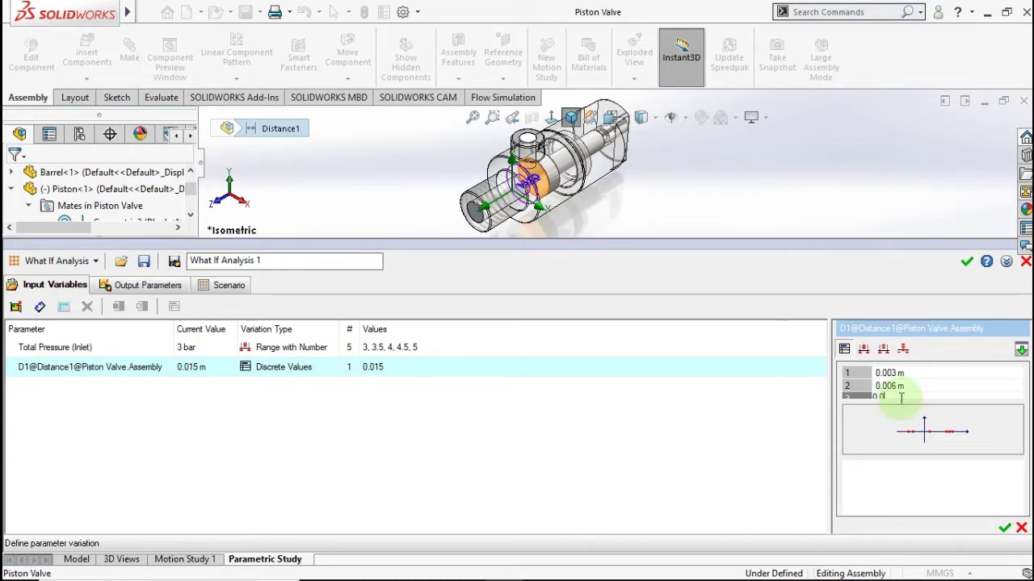
type("09")
left_click(901, 428)
left_click(842, 351)
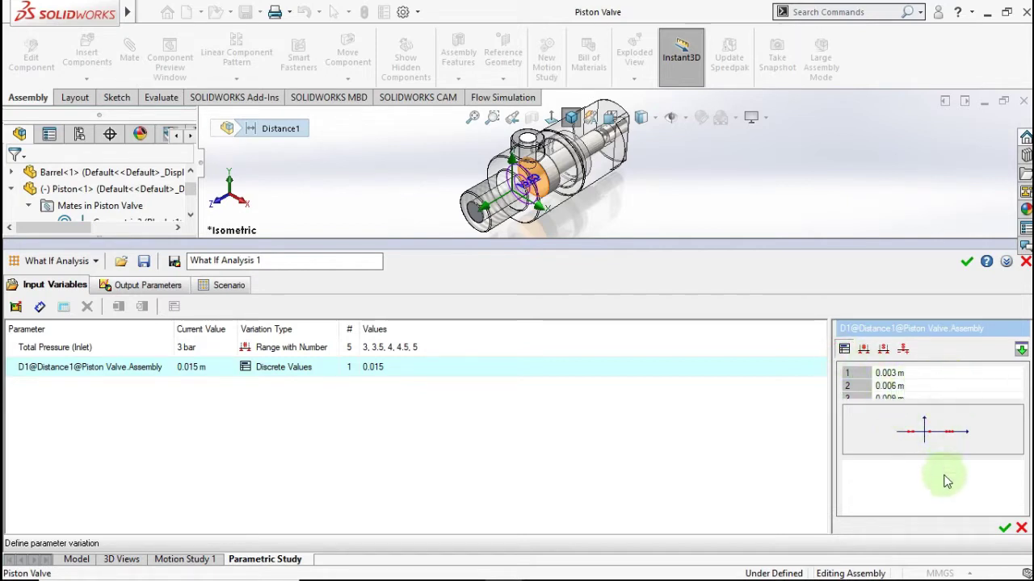
left_click(1004, 527)
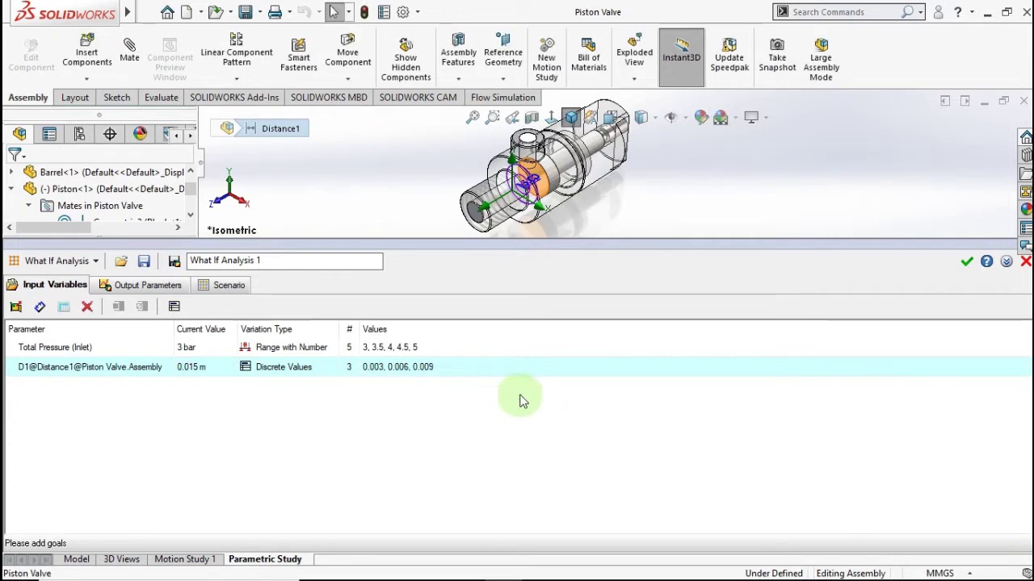
Add 0.012 m and 0.015 m, completing five discrete D1 values.
left_click(400, 367)
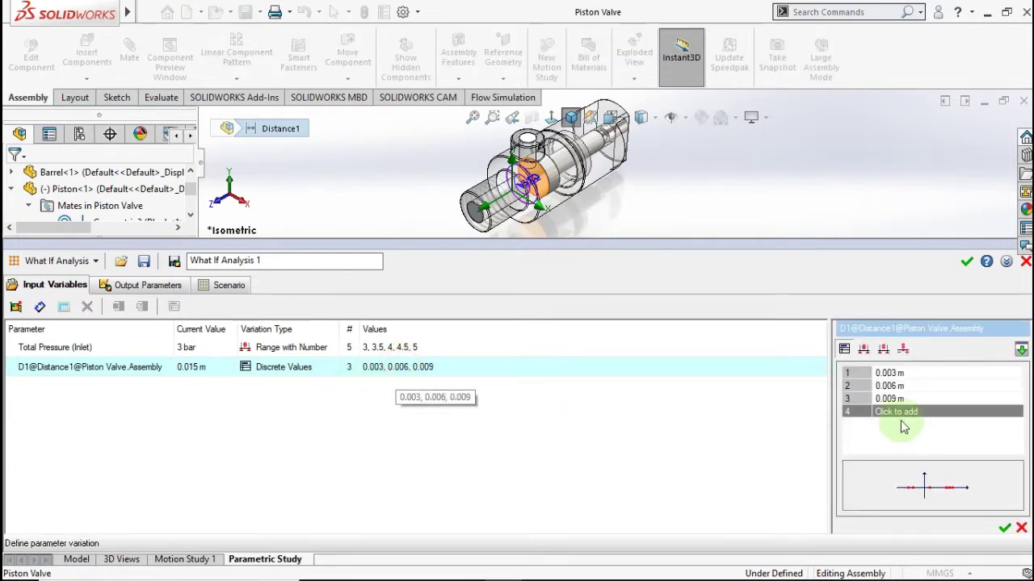
left_click(900, 413)
left_click(901, 411)
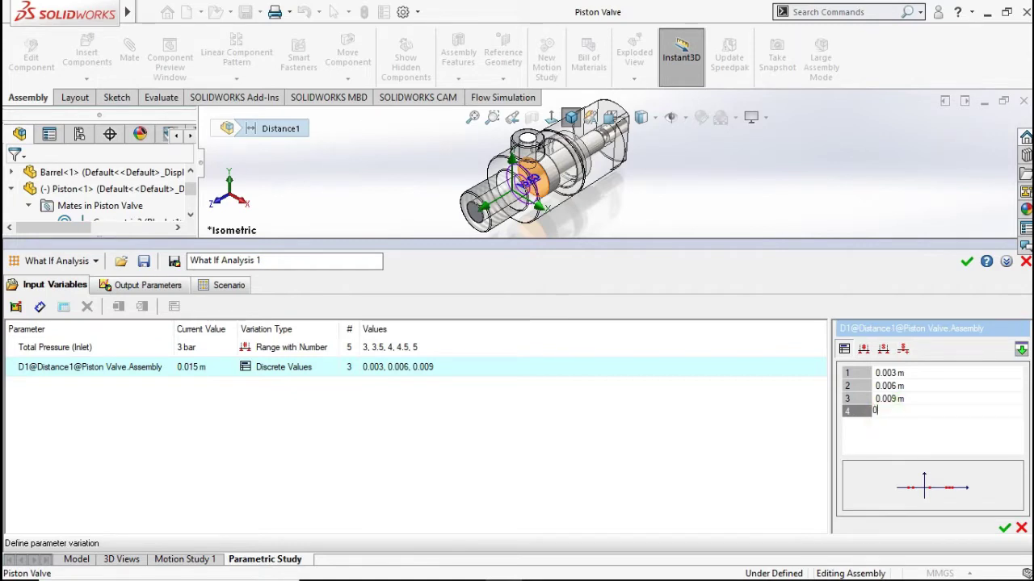
type("0.012")
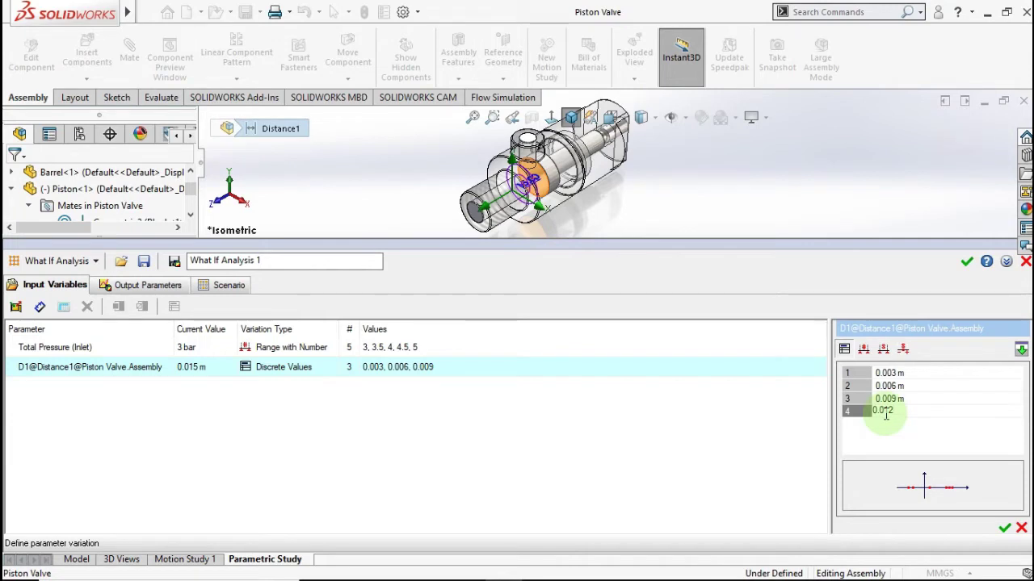
left_click(901, 435)
left_click(890, 428)
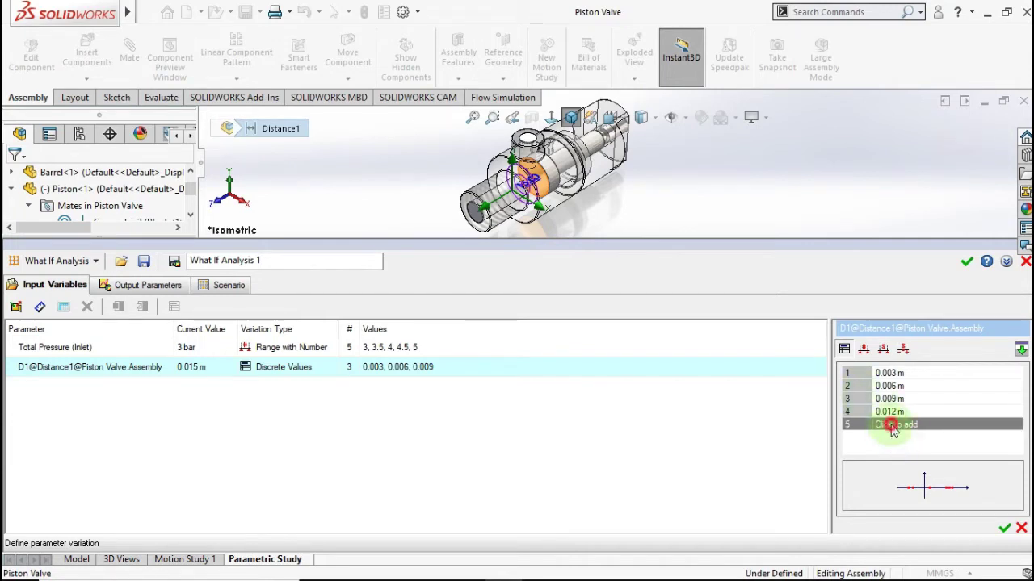
type("0")
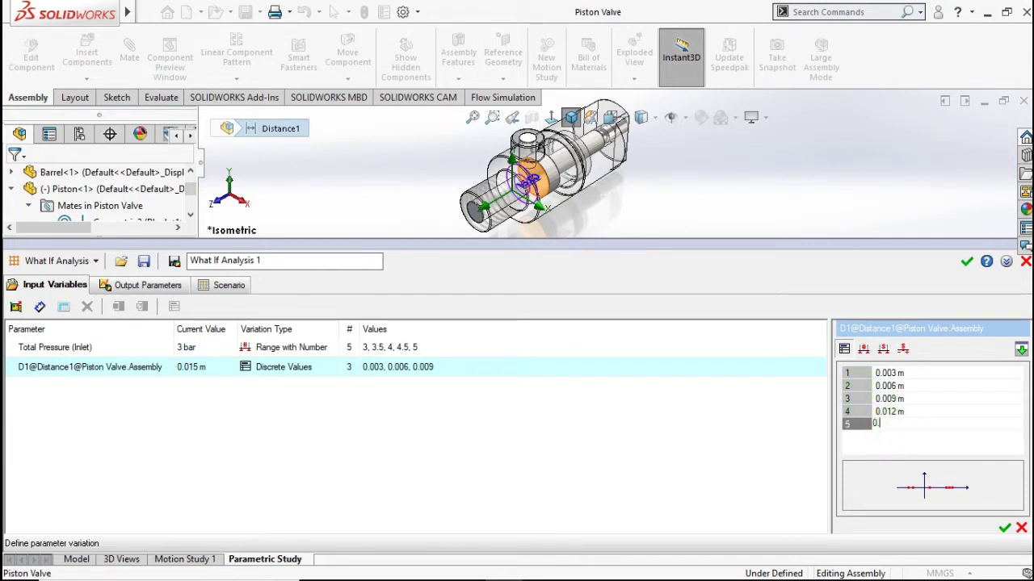
type(".015")
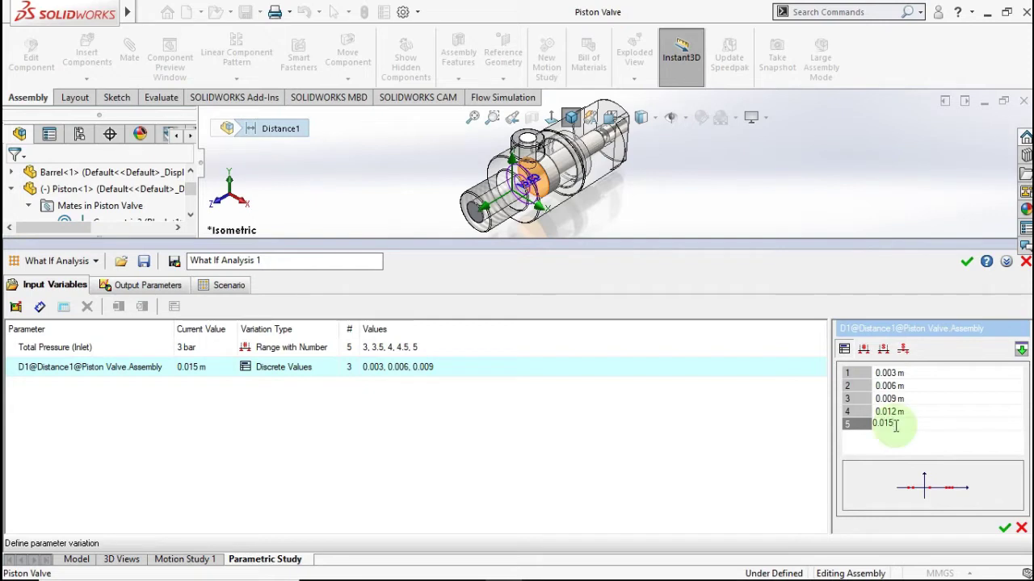
left_click(1004, 529)
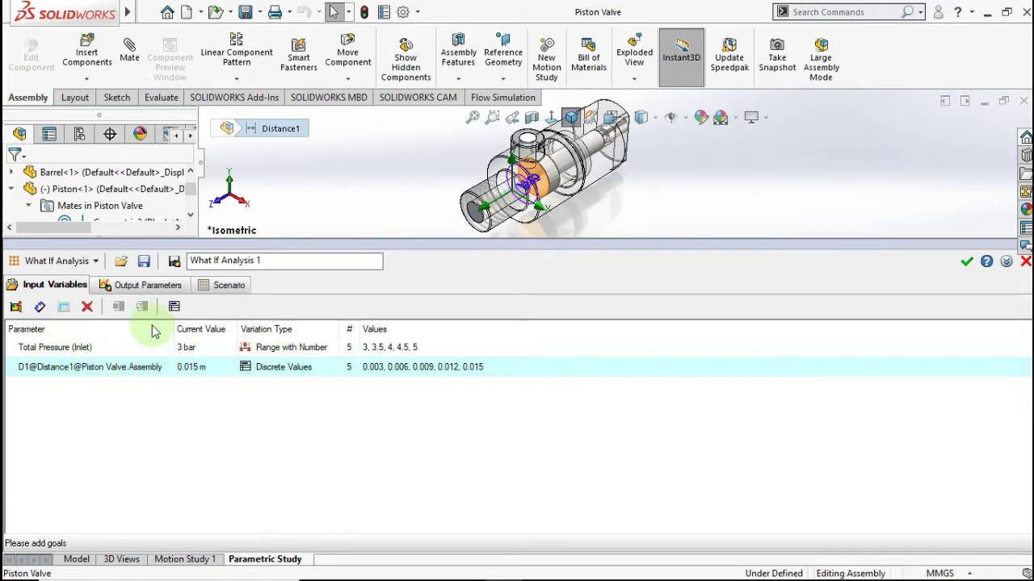
Add the Velocity goal as the What If study's output parameter.
left_click(113, 288)
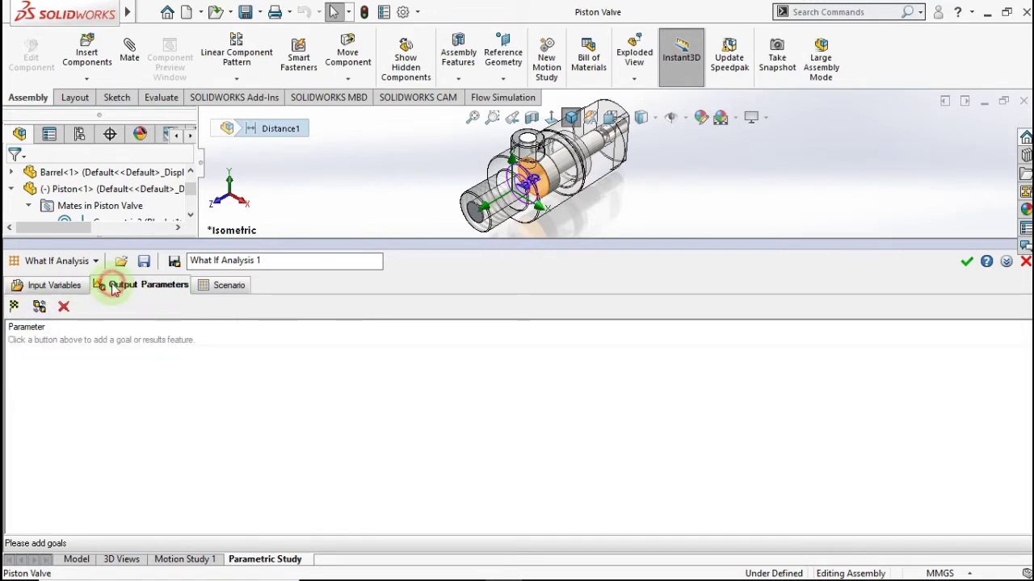
left_click(13, 308)
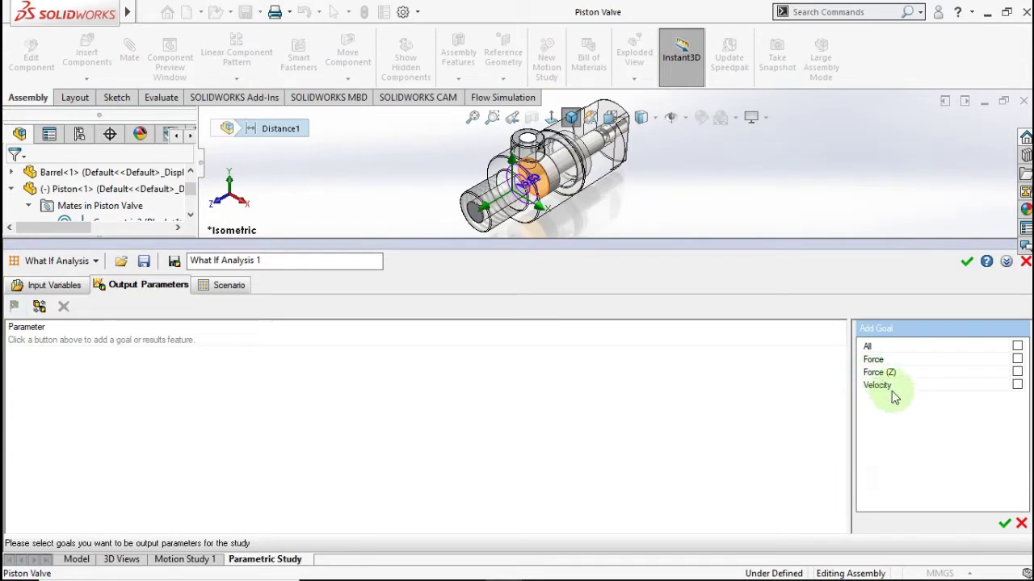
left_click(1017, 386)
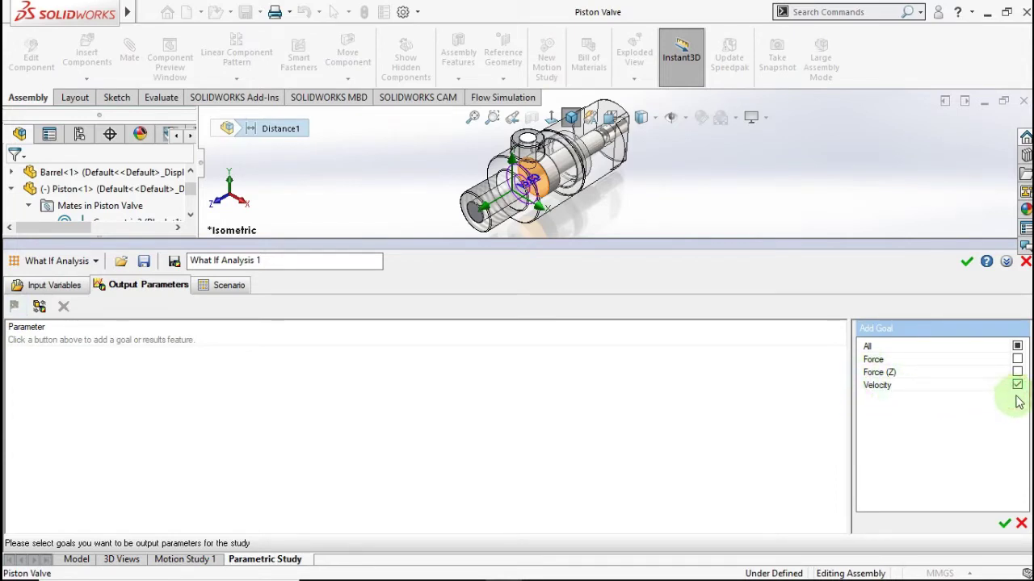
left_click(1005, 525)
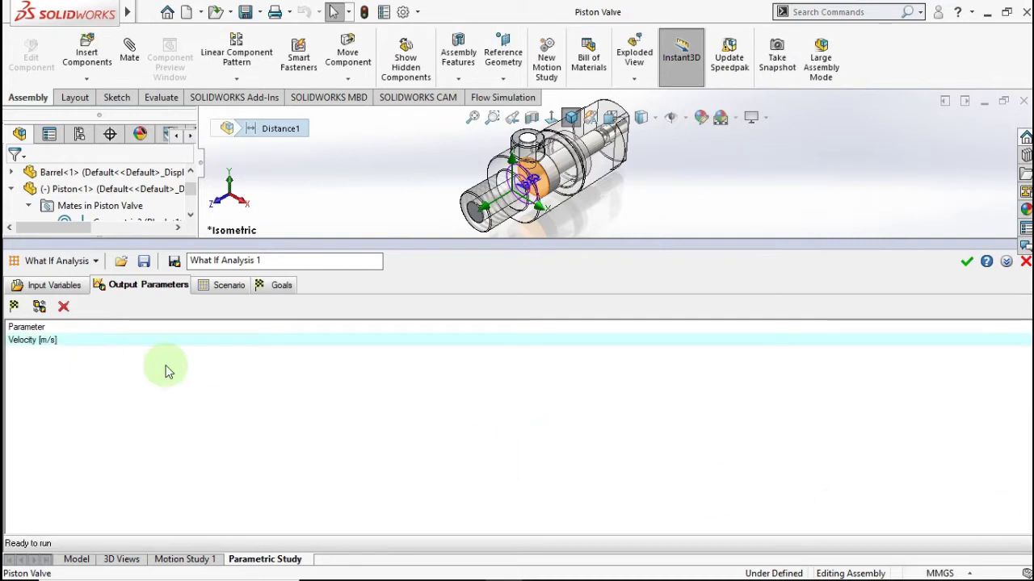
Review Design Points 1–25 in the Scenario table and start calculating them.
left_click(224, 289)
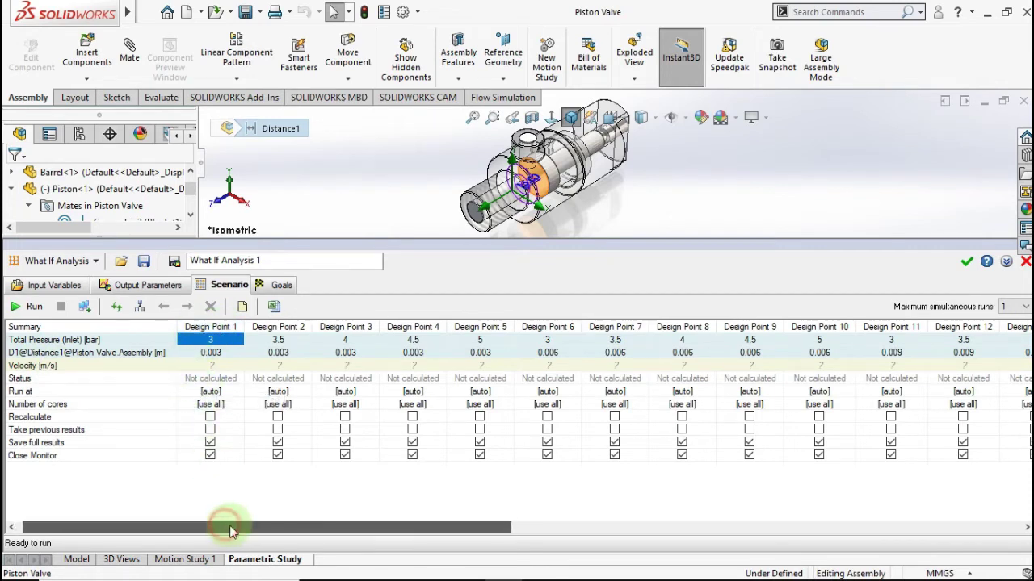
mouse_move(230, 528)
left_mouse_down()
mouse_move(559, 526)
mouse_move(757, 511)
mouse_move(886, 406)
left_mouse_up()
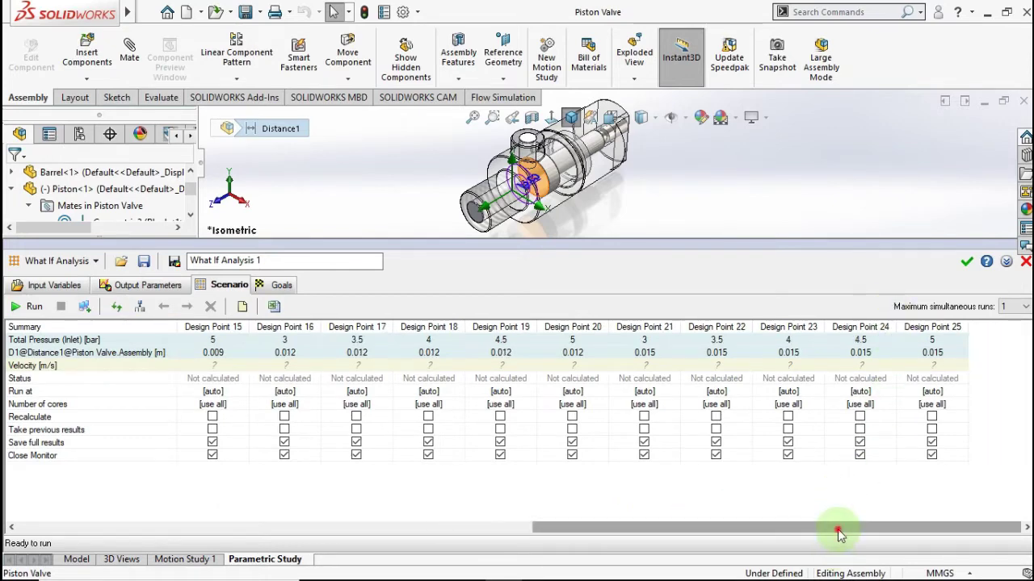
left_click_drag(840, 530, 263, 528)
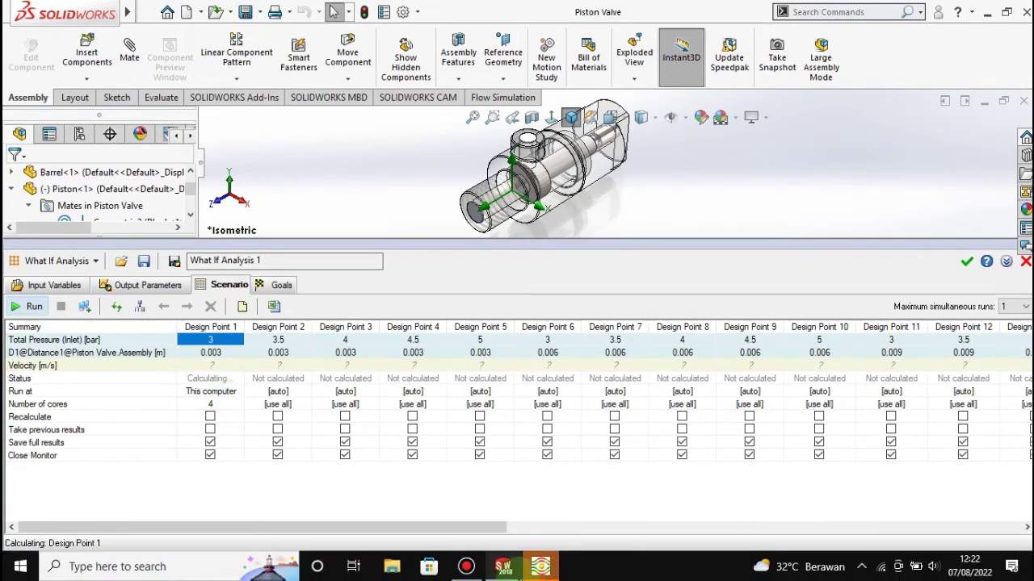
Bring the solver monitor forward and let every design point finish with a Velocity result.
left_click(535, 569)
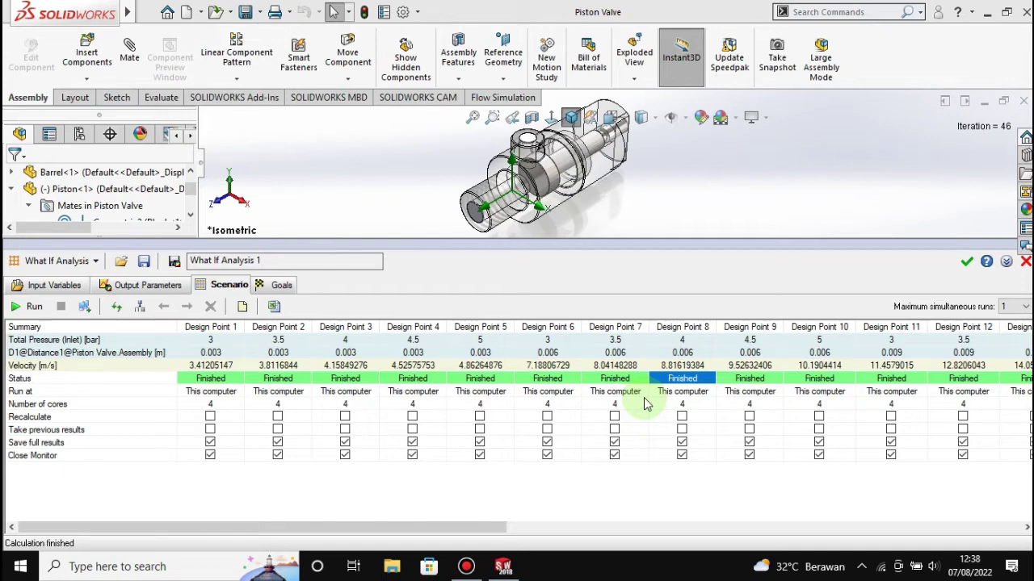
Scroll through the 25 design-point Velocity results, select Design Point 1, and return to the project tree.
left_click(473, 493)
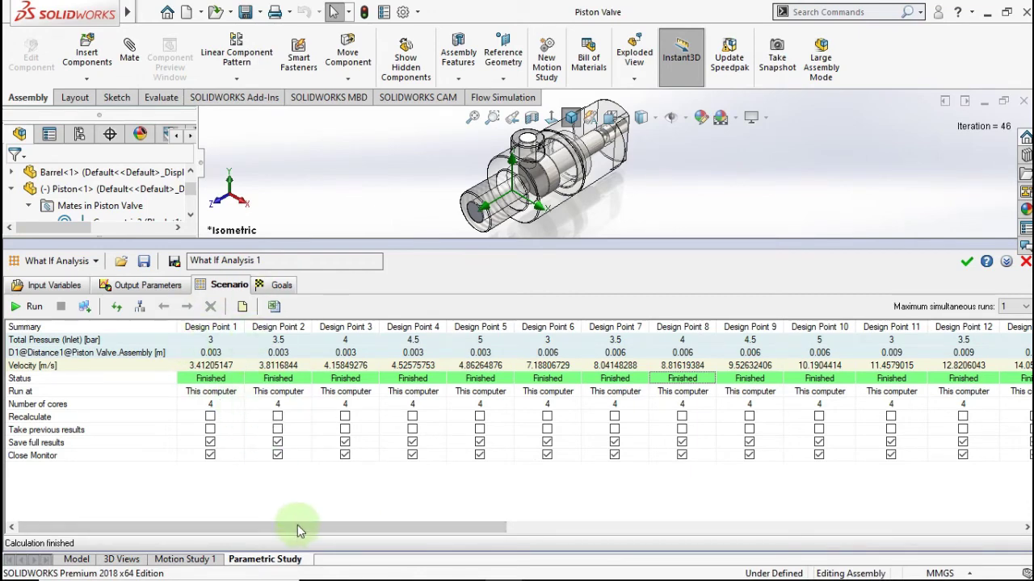
mouse_move(297, 529)
left_mouse_down()
mouse_move(842, 520)
mouse_move(397, 508)
mouse_move(397, 535)
left_mouse_up()
left_click(210, 327)
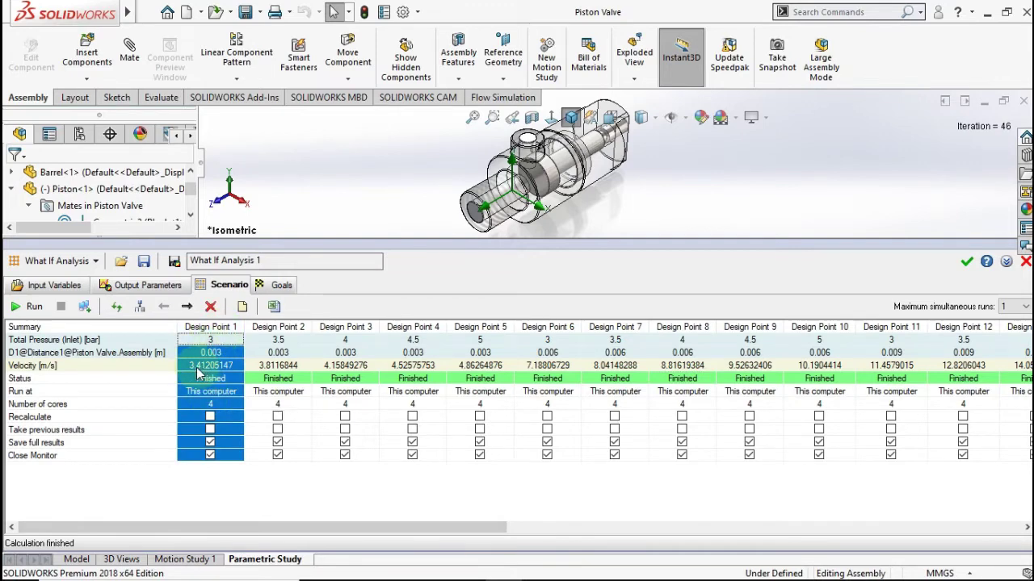
left_click(226, 503)
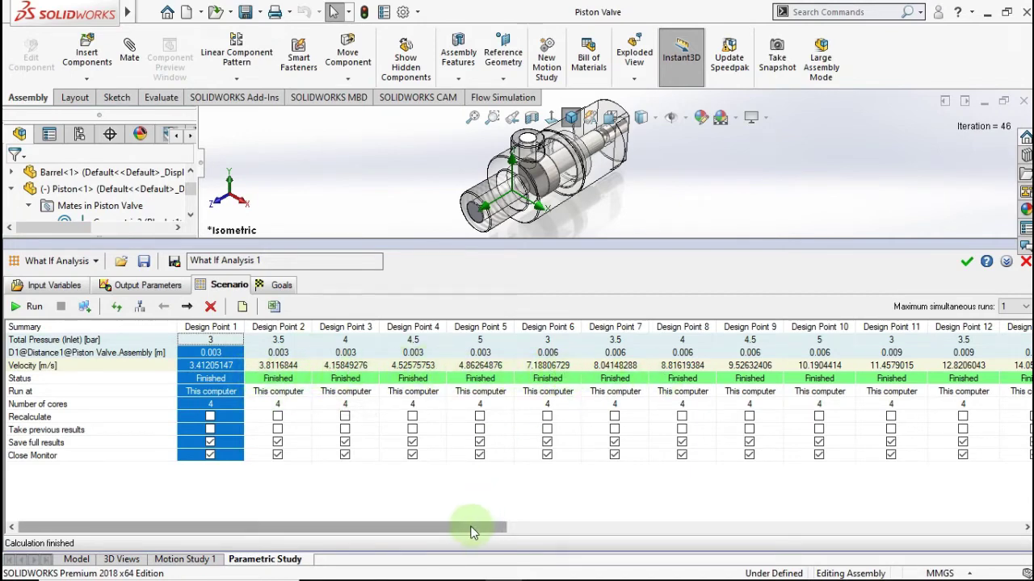
left_click_drag(469, 526, 1010, 483)
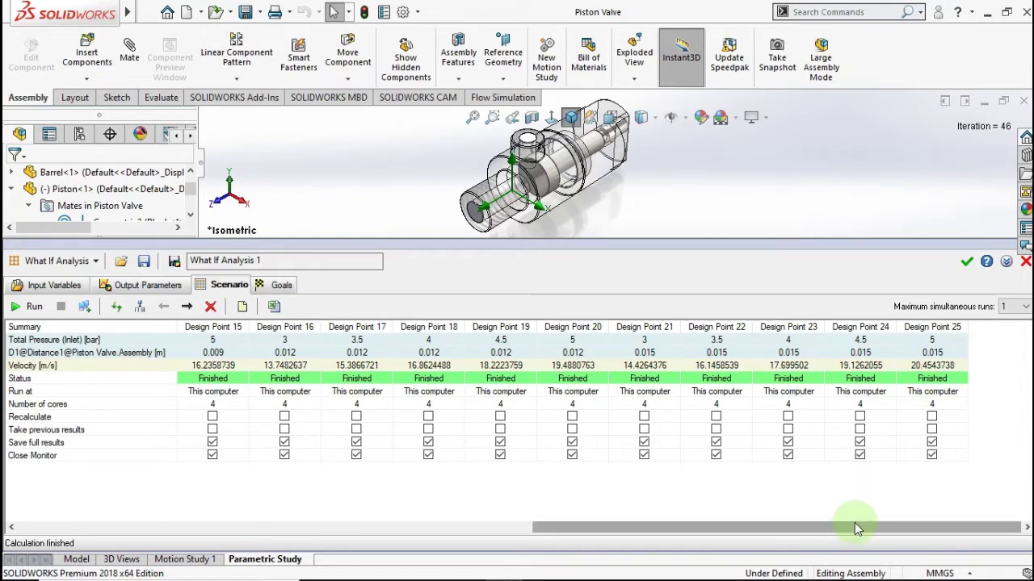
left_click_drag(856, 528, 313, 521)
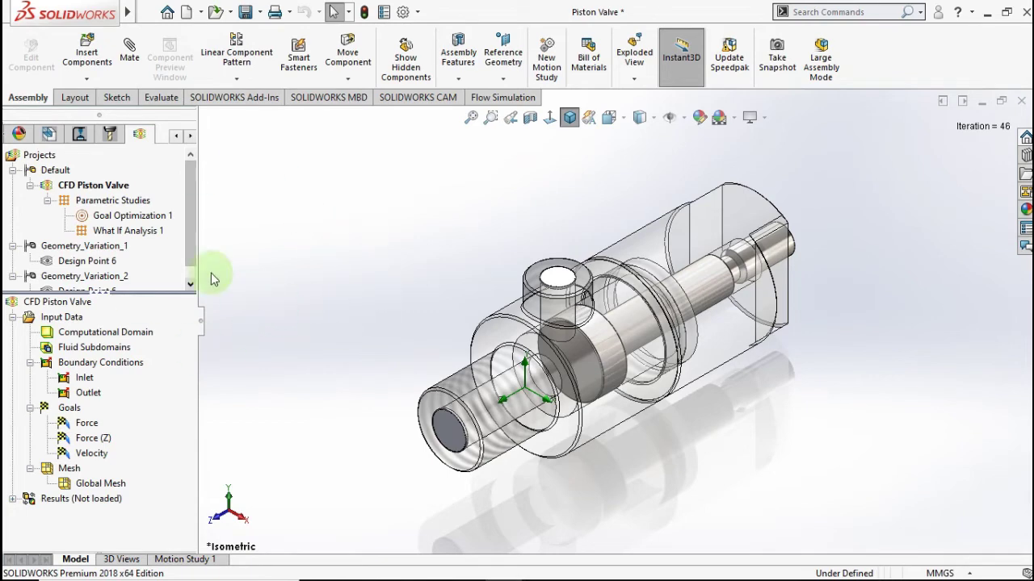
Create a new Design of Experiments and Optimization parametric study and enlarge its panel.
right_click(137, 205)
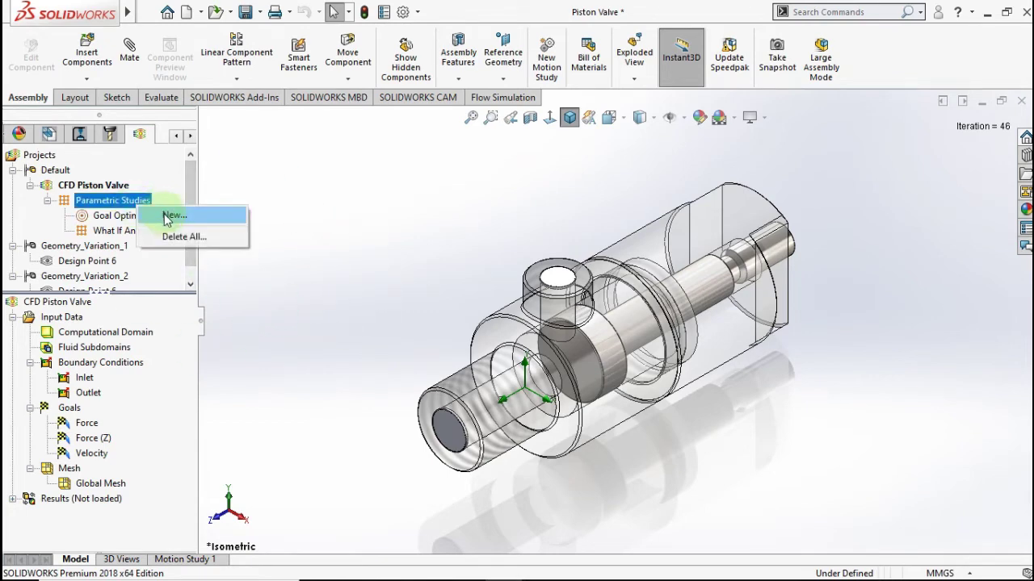
left_click(168, 216)
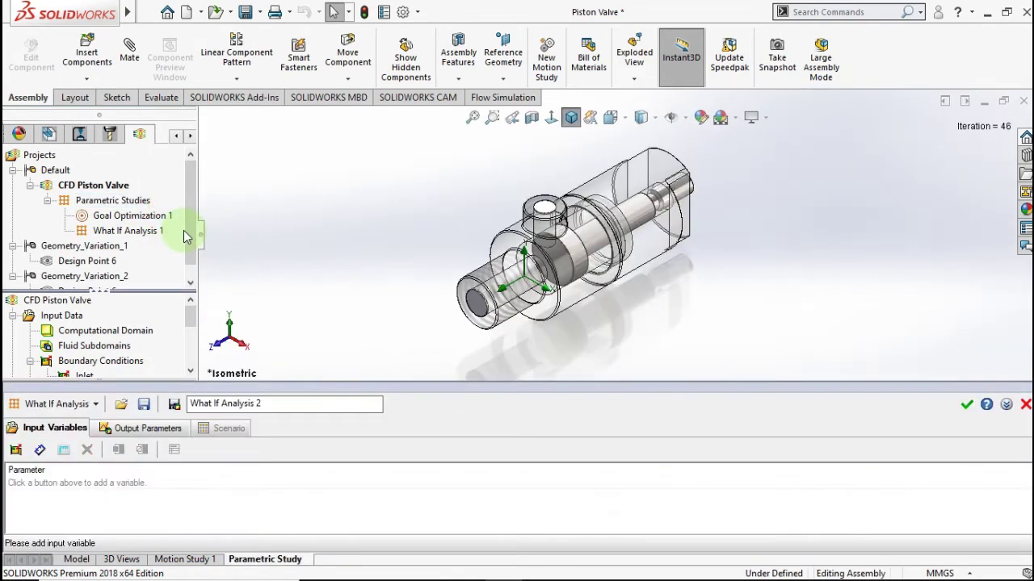
left_click(96, 405)
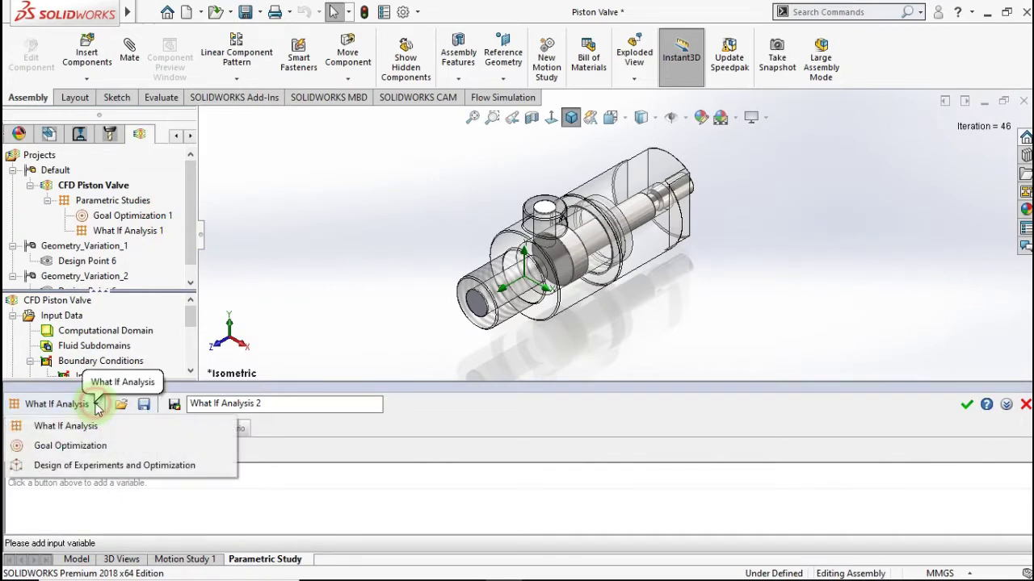
left_click(73, 464)
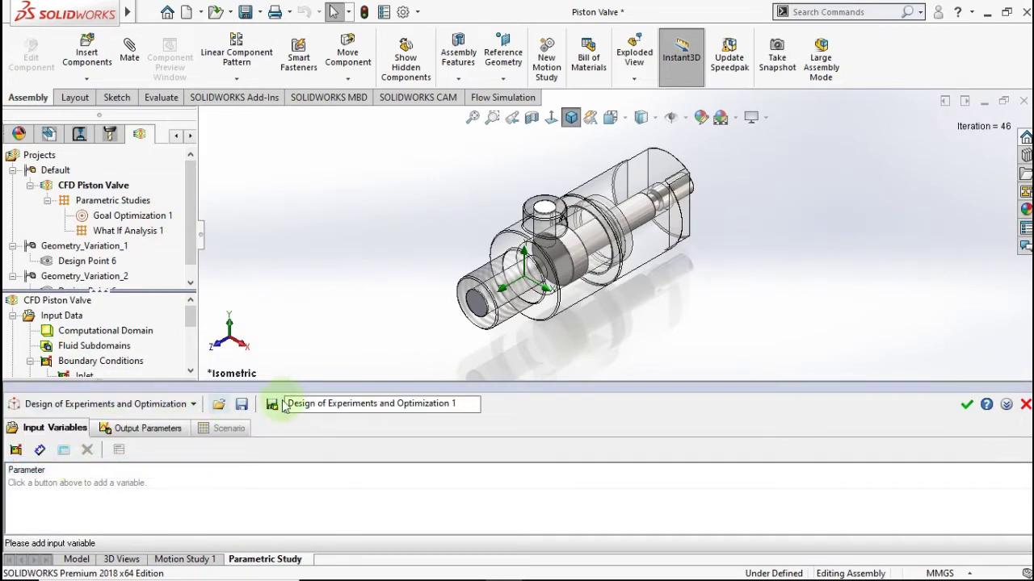
left_click_drag(292, 381, 291, 308)
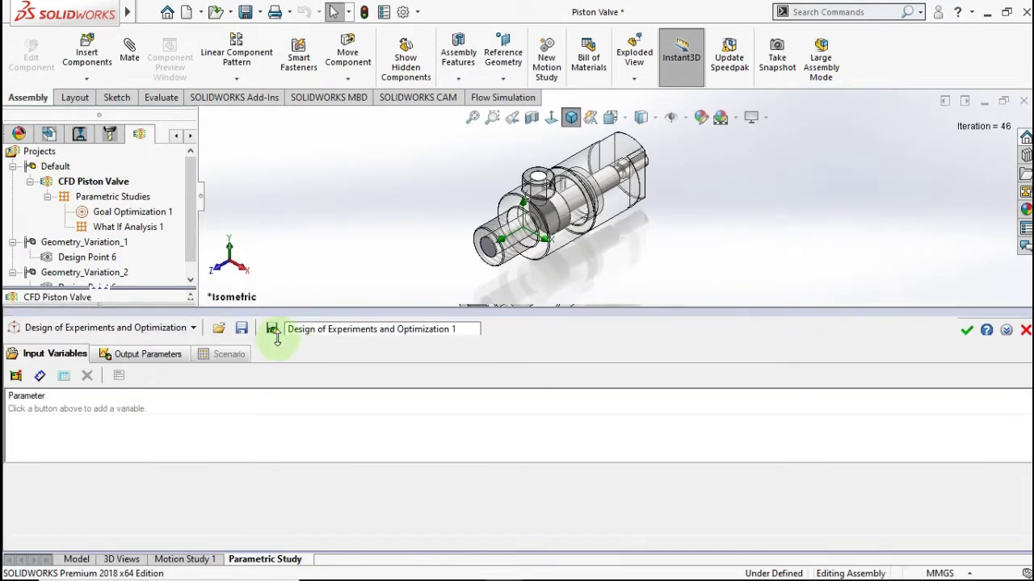
Add the inlet Total Pressure as an input variable ranging from 2 to 5 bar.
left_click(16, 374)
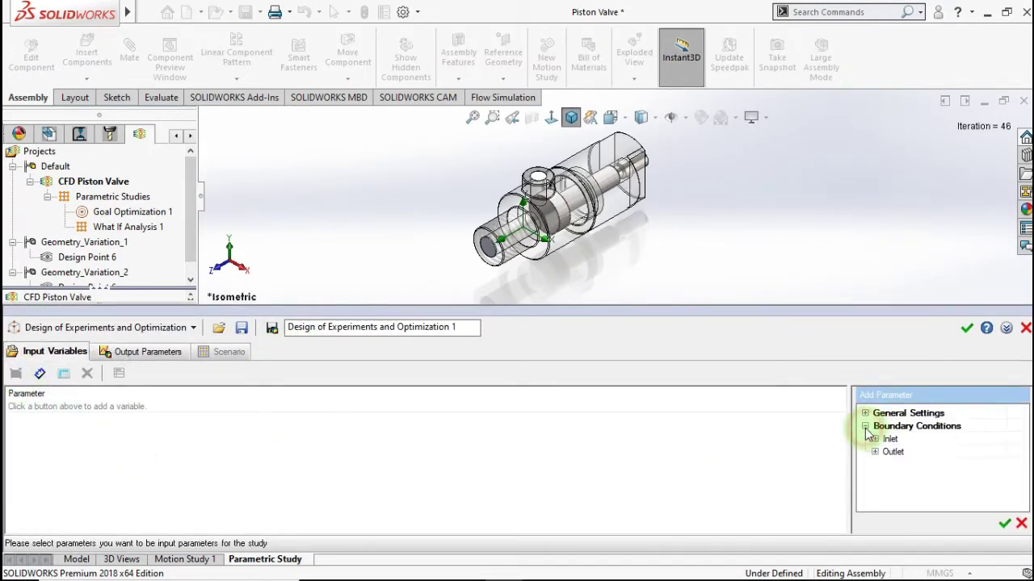
left_click(875, 440)
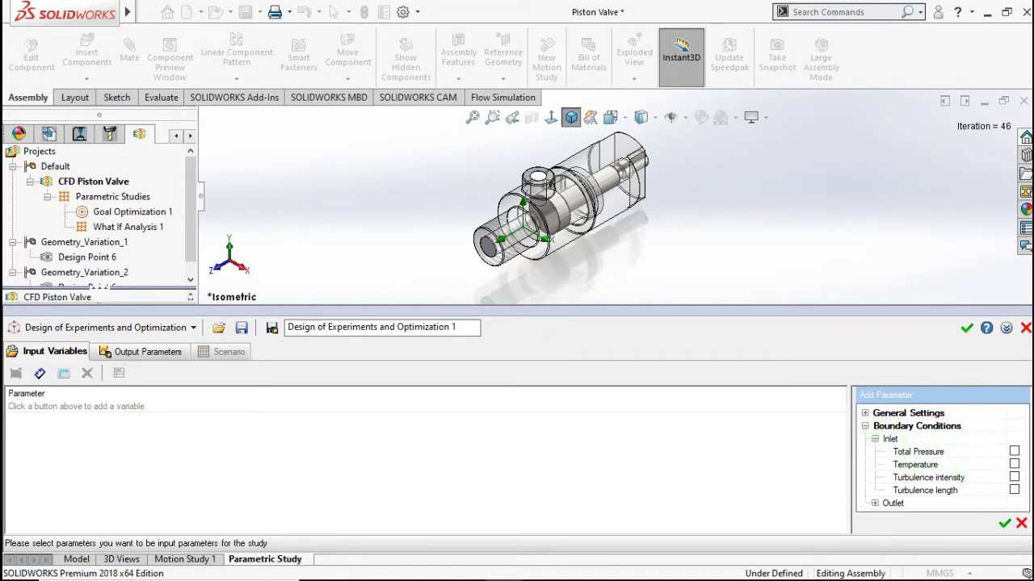
left_click(1014, 452)
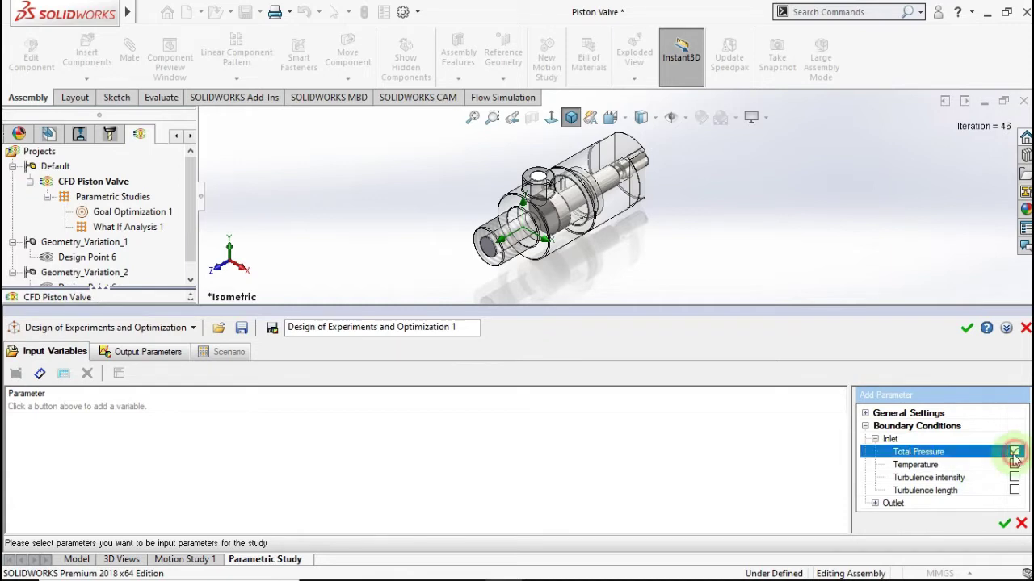
left_click(1005, 525)
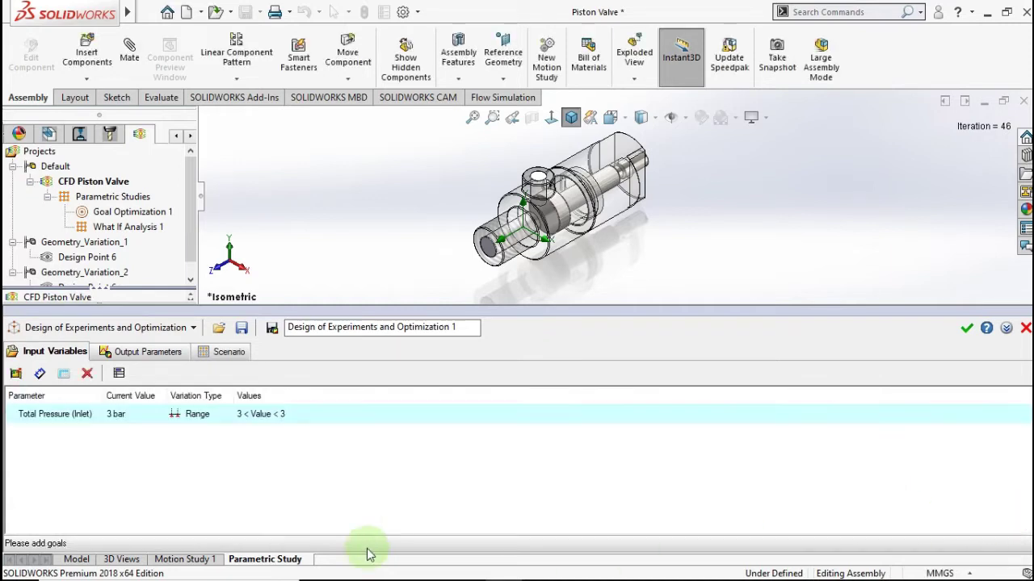
left_click(271, 415)
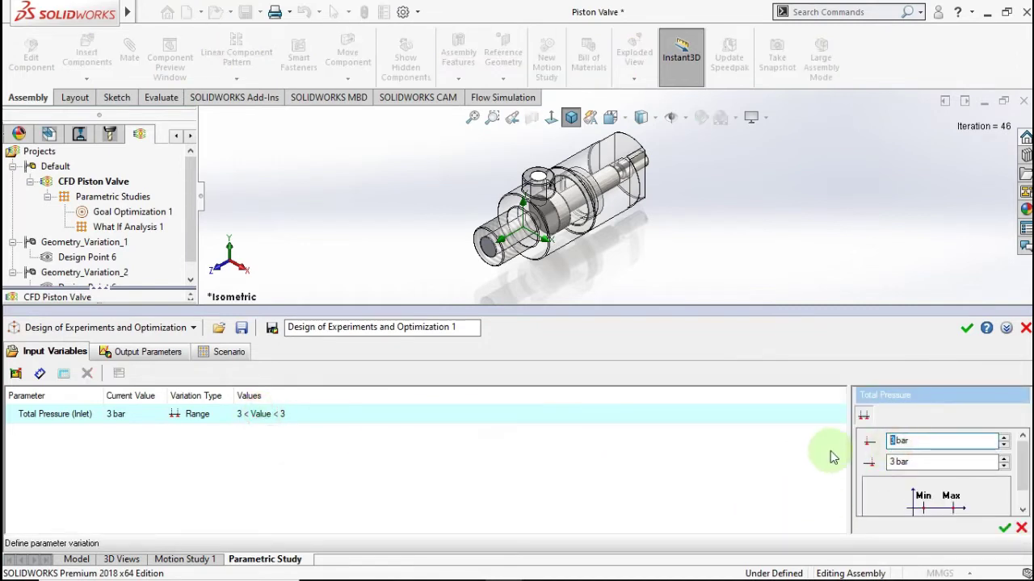
type("2")
left_click(895, 462)
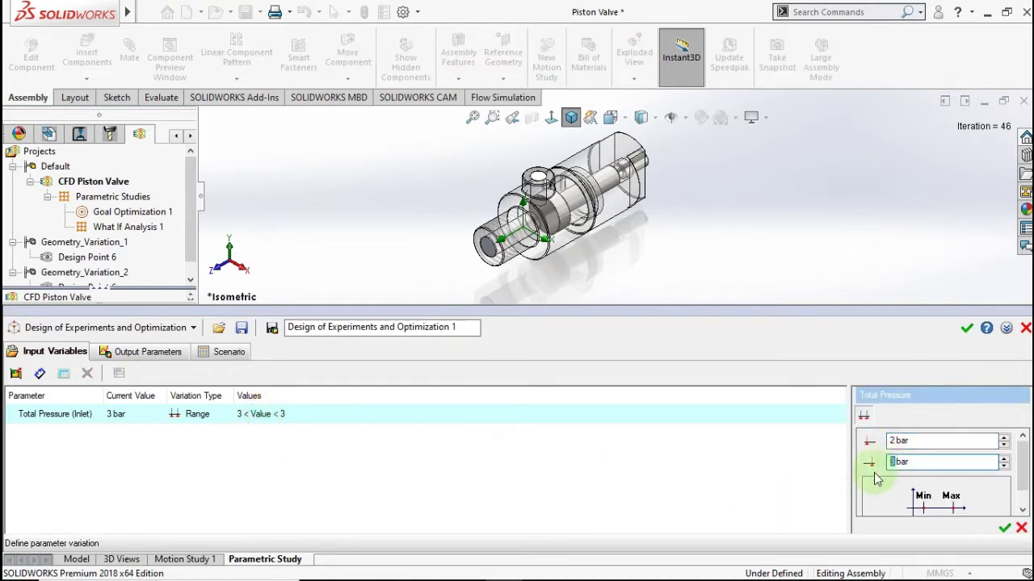
type("5")
left_click(1004, 528)
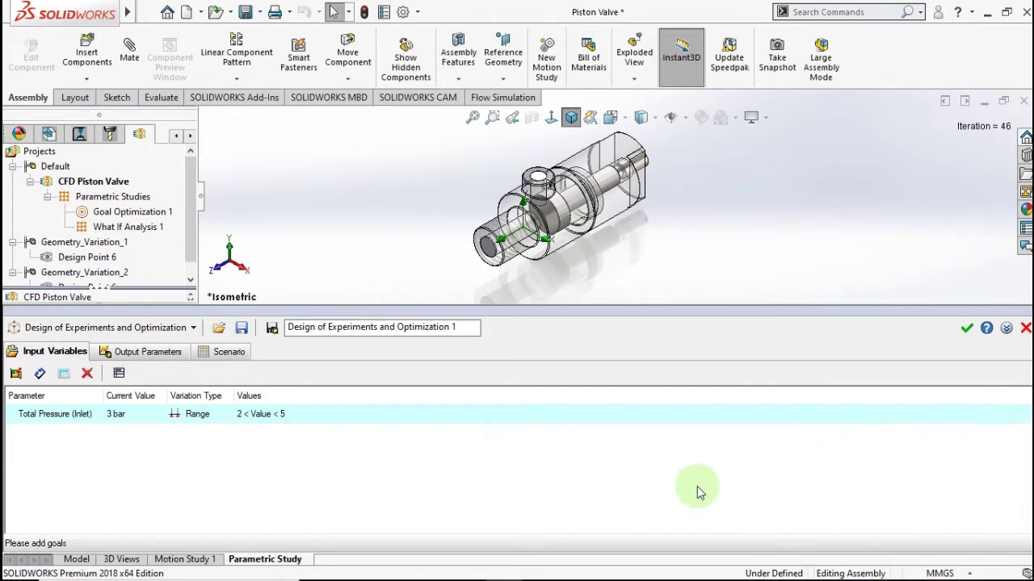
left_click(39, 373)
Add the Distance1 mate dimension from the FeatureManager as an input ranging 0.003 to 0.015 m.
left_click(831, 490)
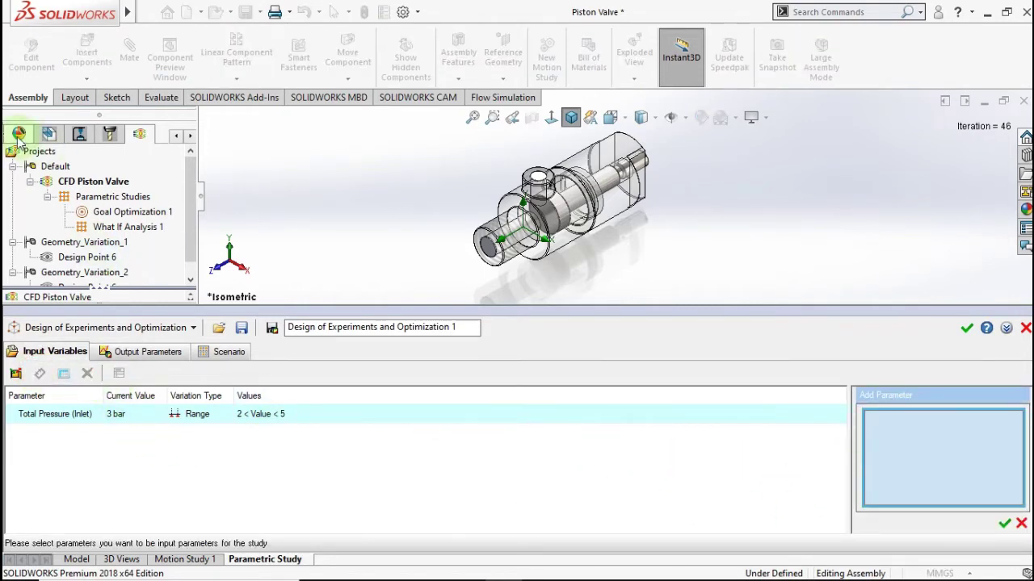
left_click(177, 136)
left_click(177, 135)
left_click(177, 135)
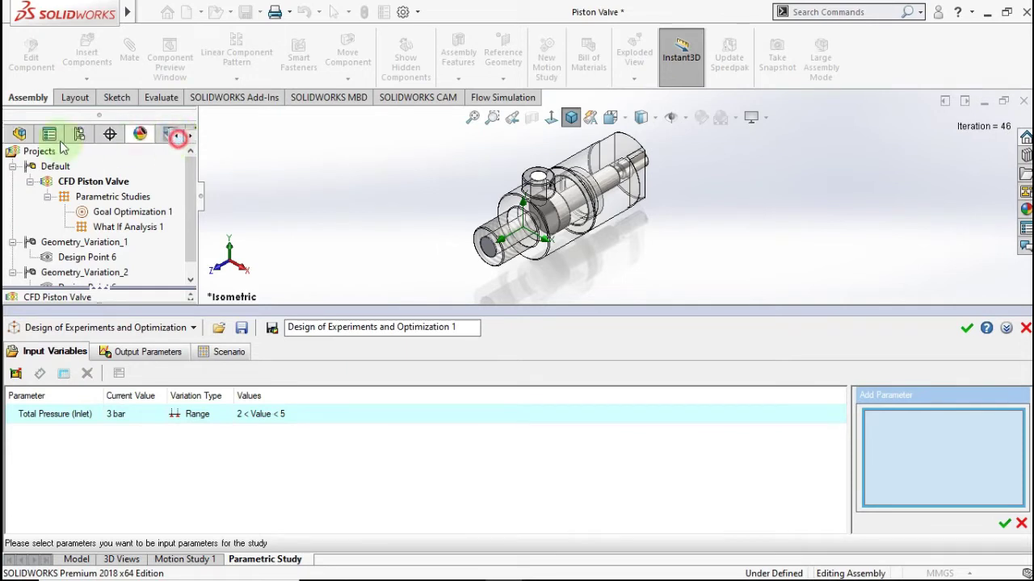
left_click(18, 135)
left_click(141, 238)
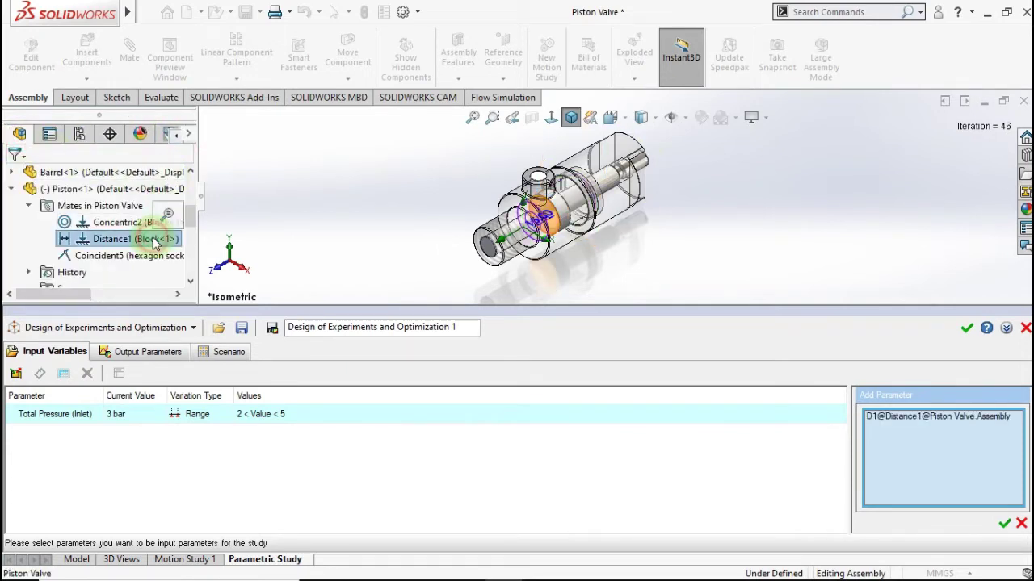
left_click(1004, 525)
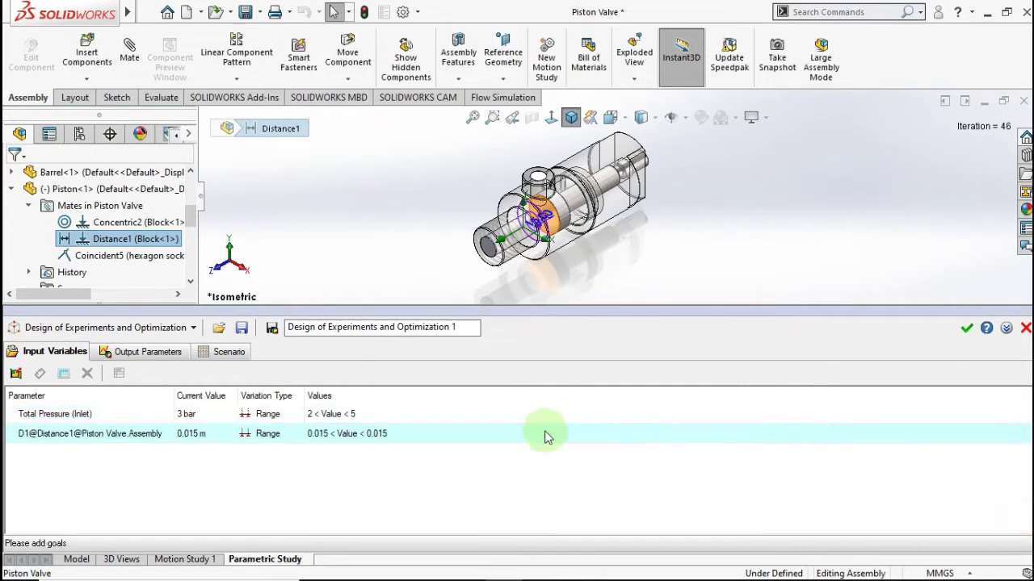
left_click(332, 433)
left_click(911, 462)
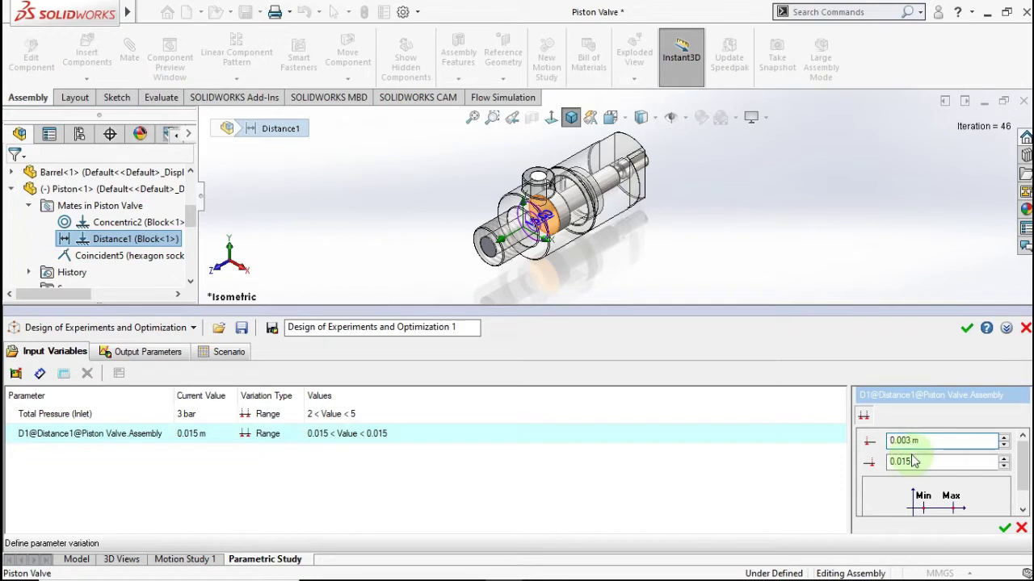
left_click(1004, 527)
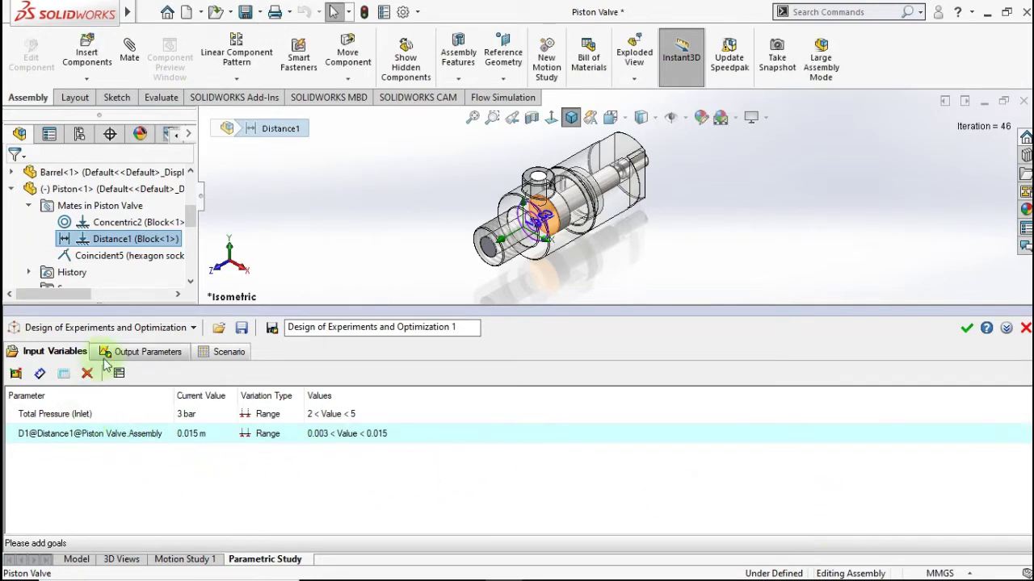
left_click(137, 351)
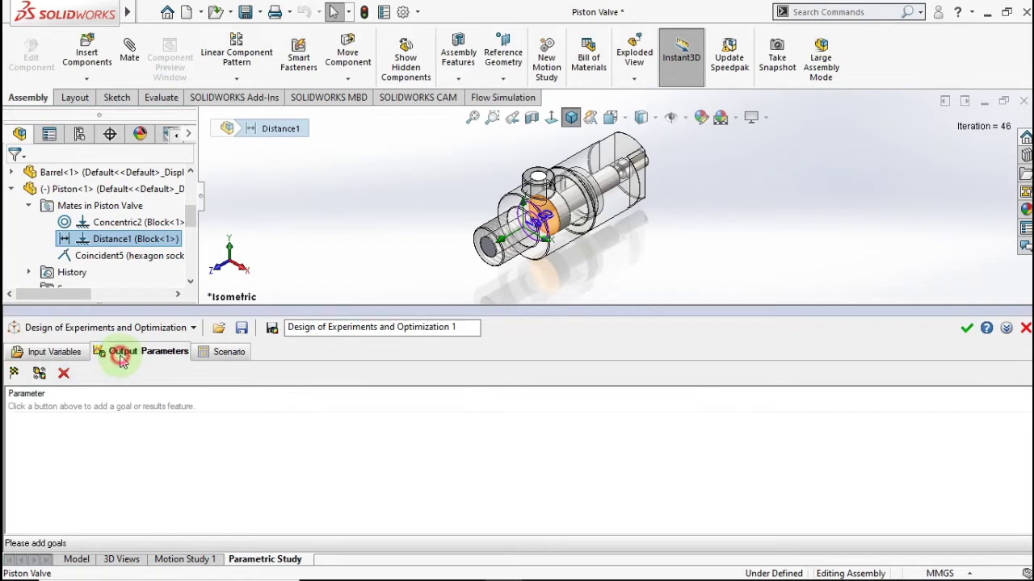
Add the Force and Velocity goals as the study's output parameters.
left_click(16, 374)
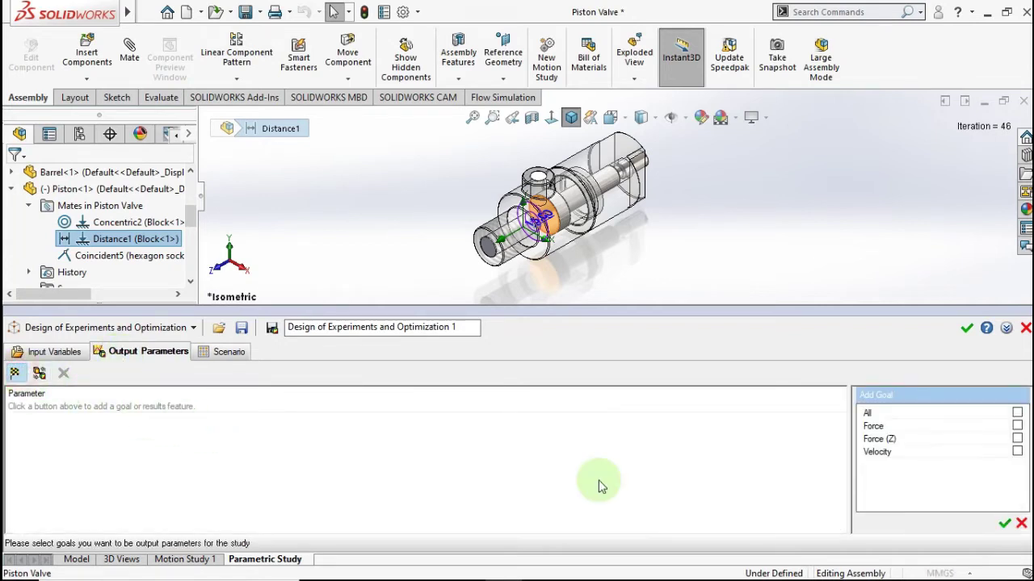
left_click(1018, 426)
left_click(1017, 452)
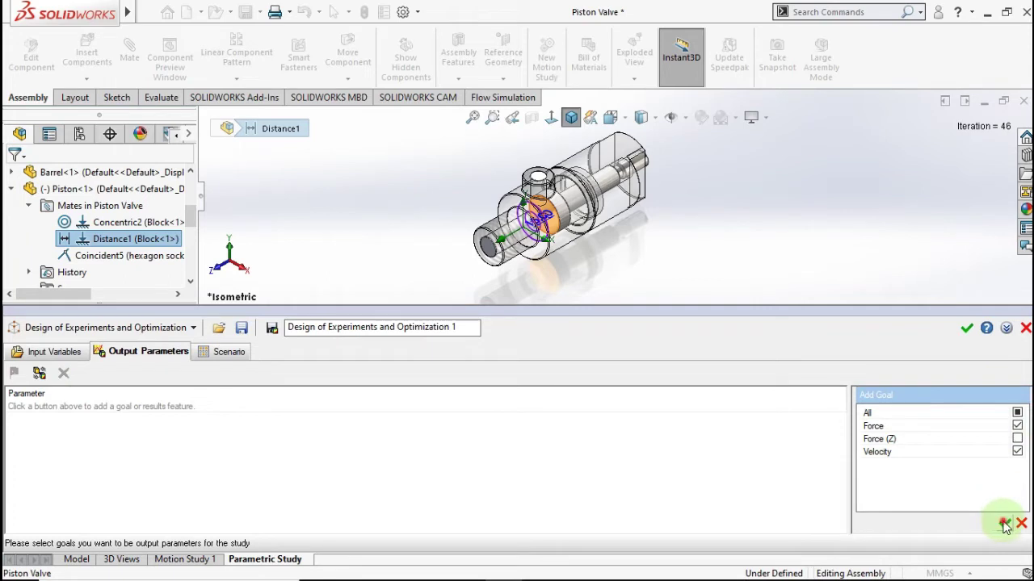
left_click(1004, 523)
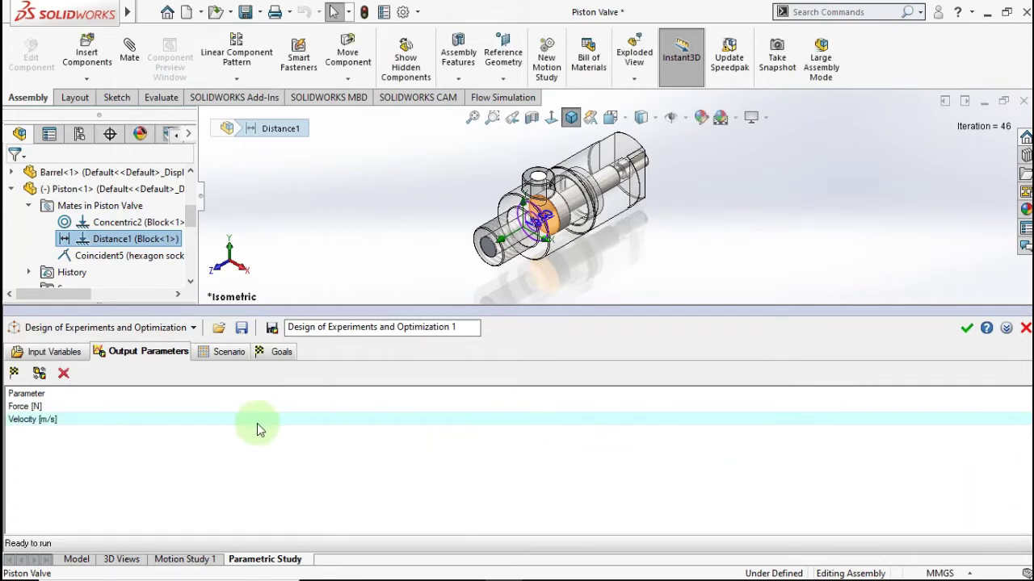
left_click(226, 353)
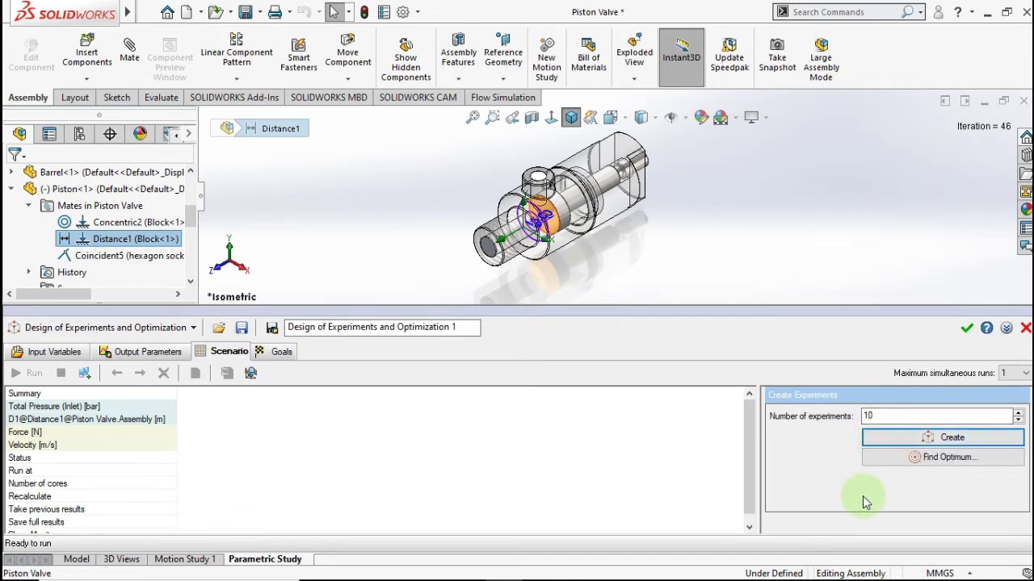
Create the 10 experiments and run them until all finish with Force and Velocity results.
left_click(893, 441)
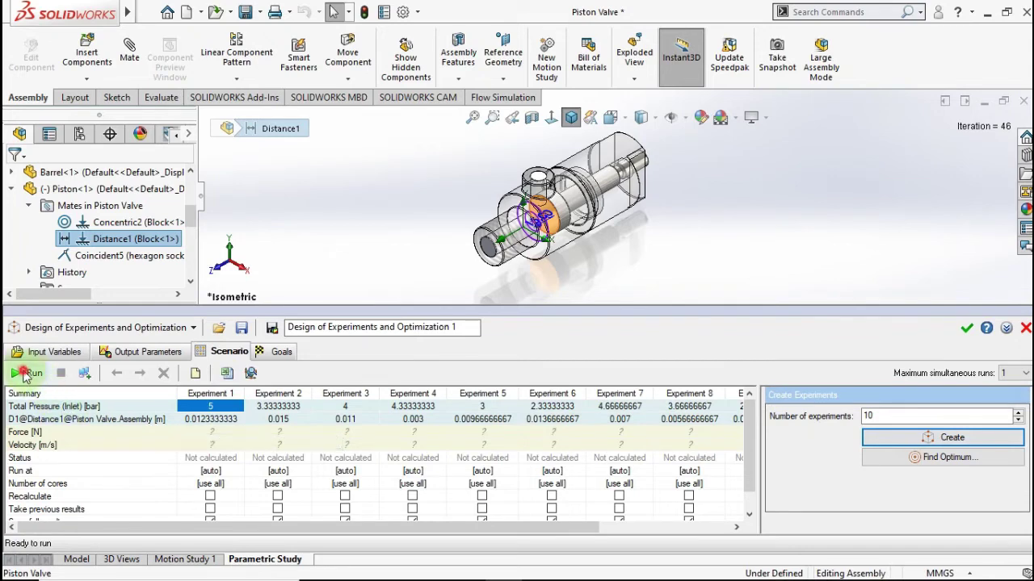
left_click(239, 437)
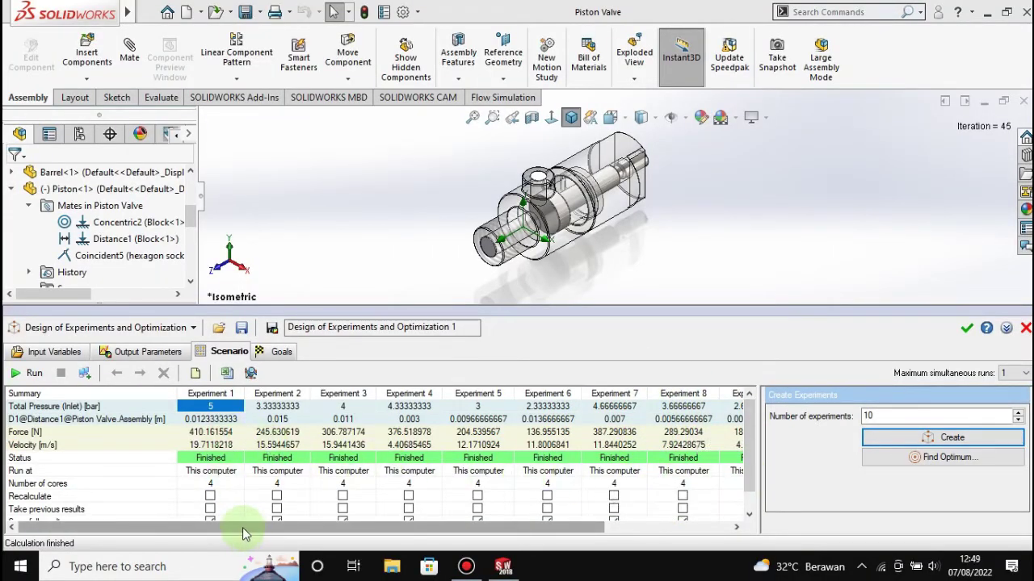
mouse_move(243, 527)
left_mouse_down()
mouse_move(410, 535)
mouse_move(225, 529)
left_mouse_up()
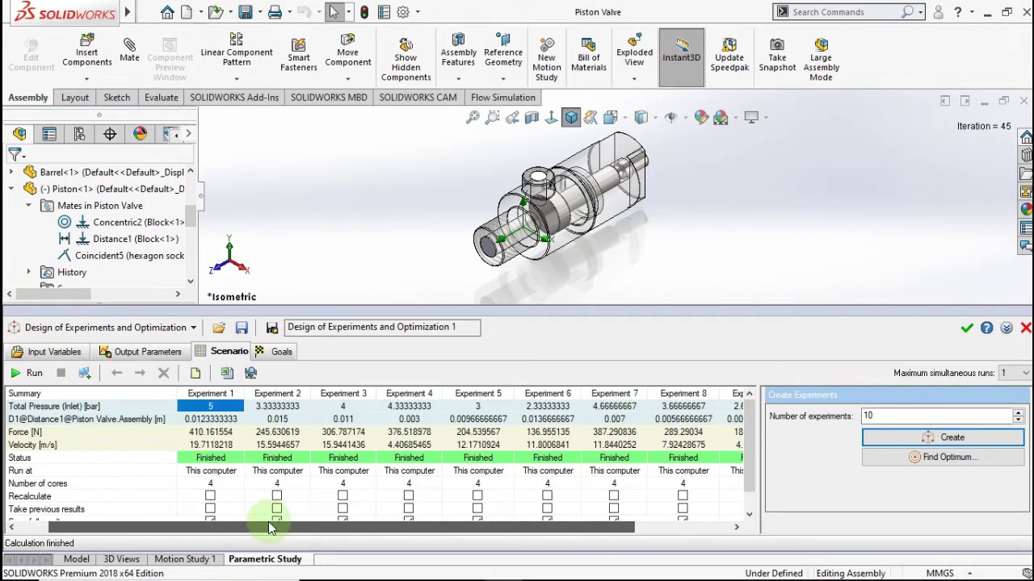
Set the Velocity weight to 0, then add and run the Optimum 1 design point.
left_click(910, 460)
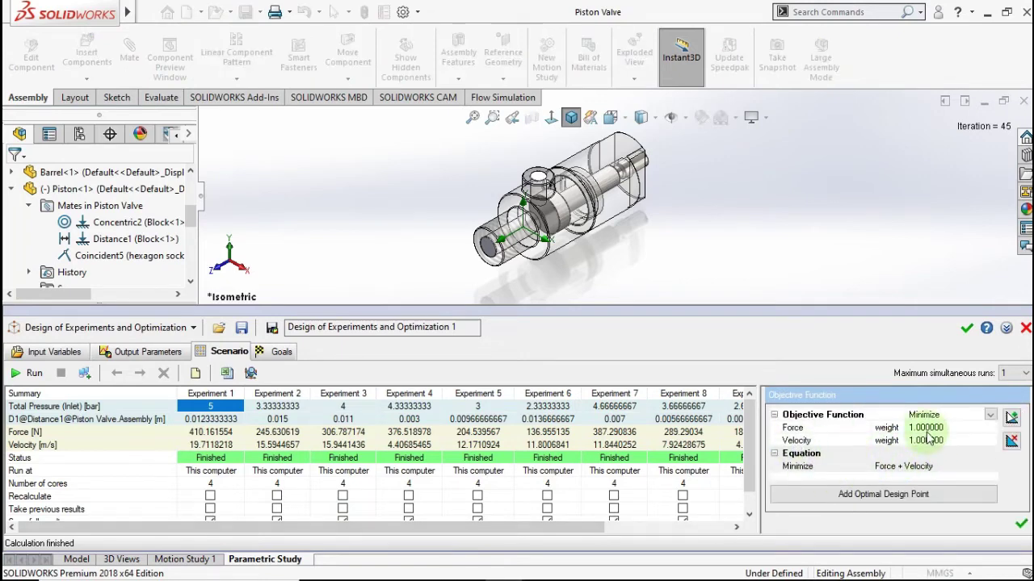
left_click(926, 438)
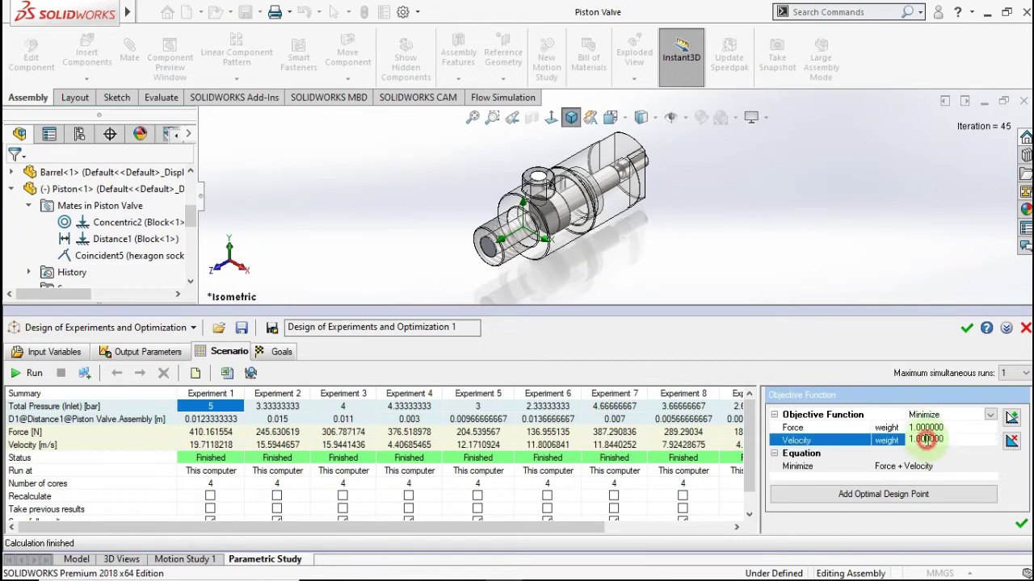
left_click(914, 439)
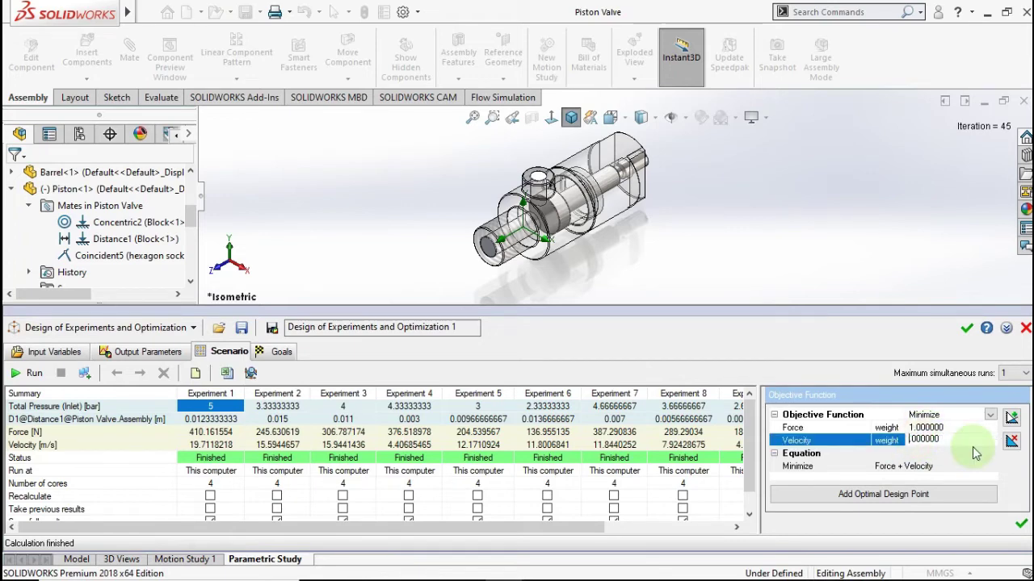
type("0")
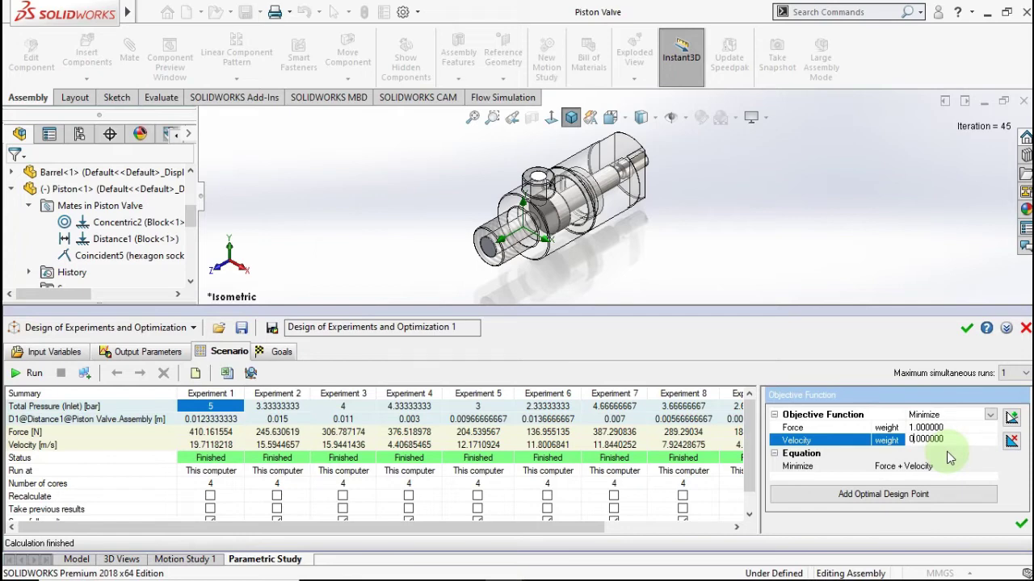
left_click(903, 492)
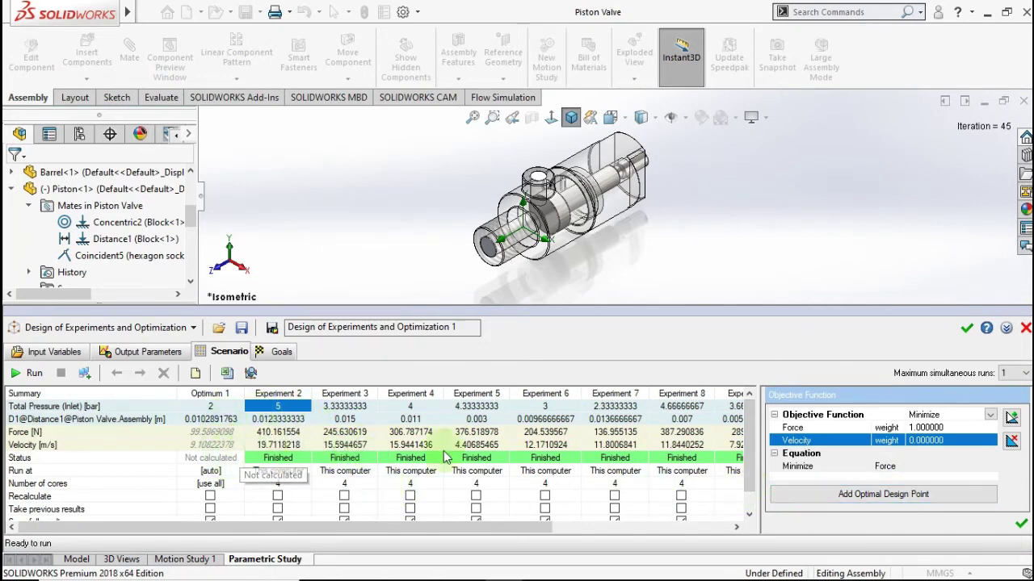
left_click(286, 433)
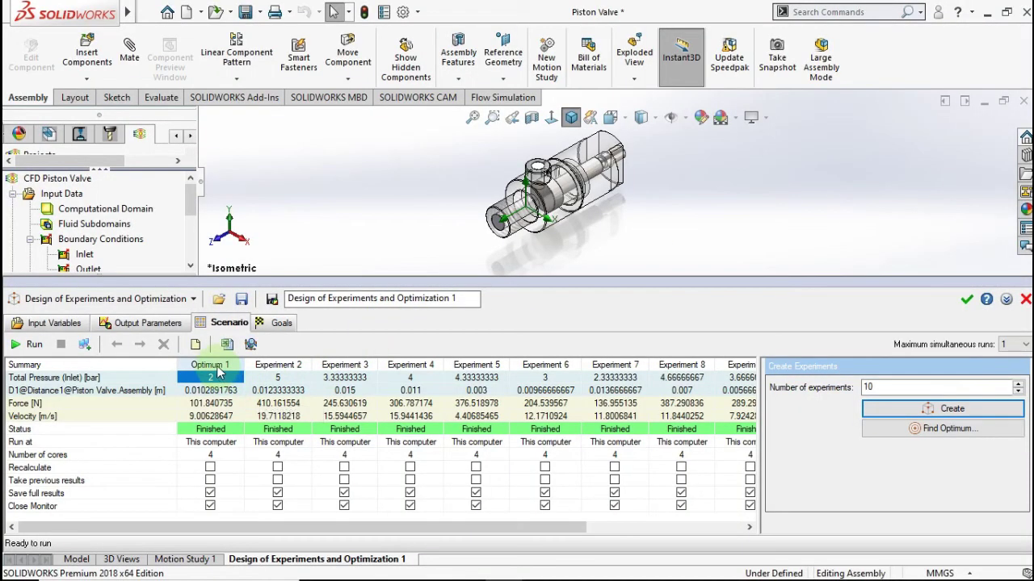
Create a new project from the Optimum 1 design point, accepting the geometry change.
left_click(217, 368)
right_click(216, 371)
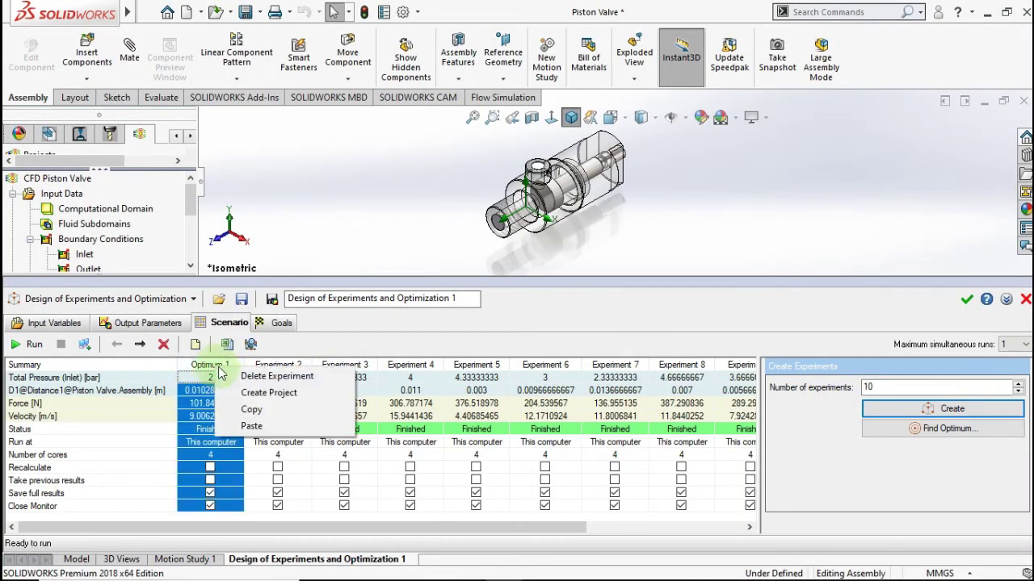
left_click(246, 394)
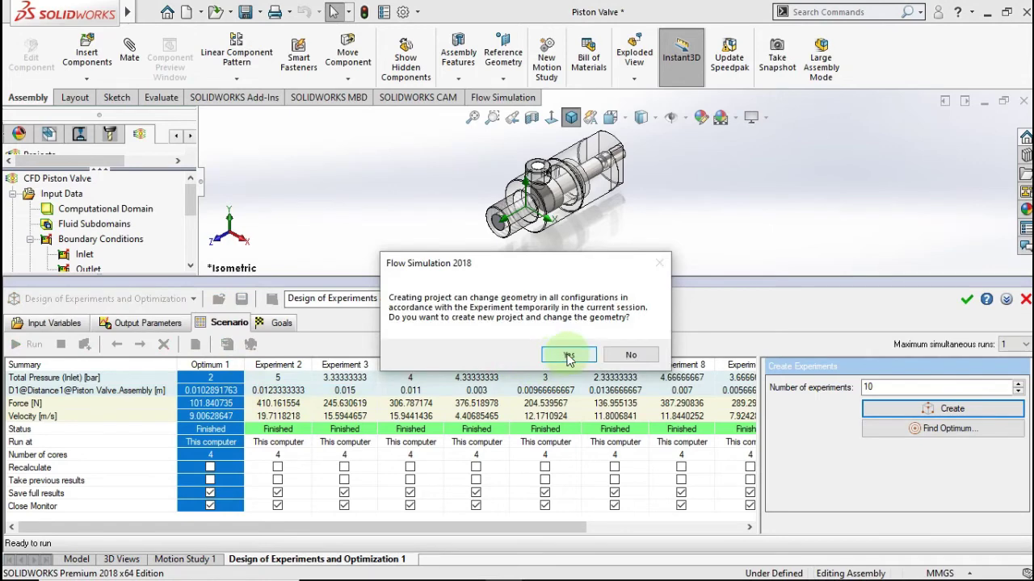
left_click(569, 356)
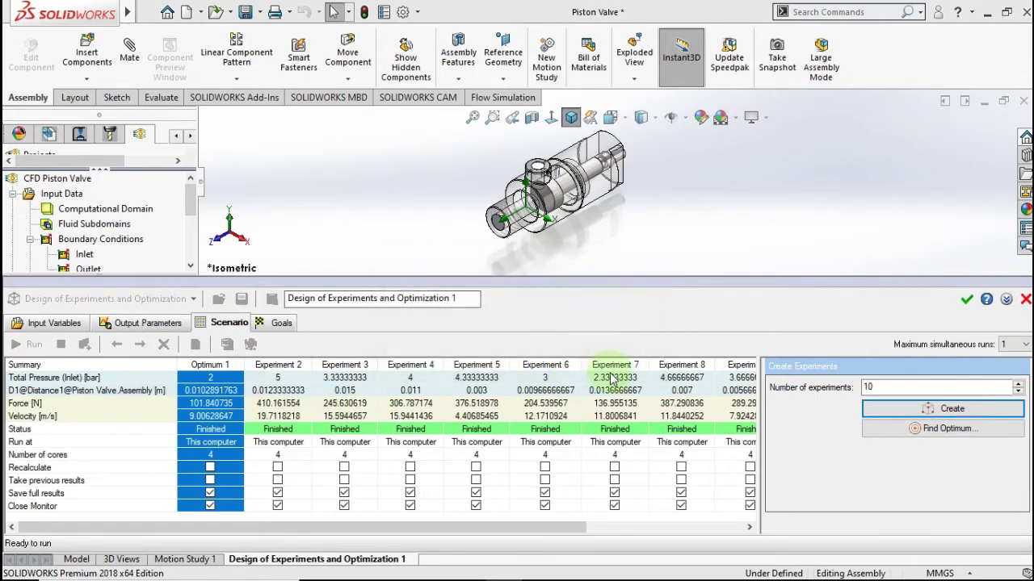
left_click(611, 372)
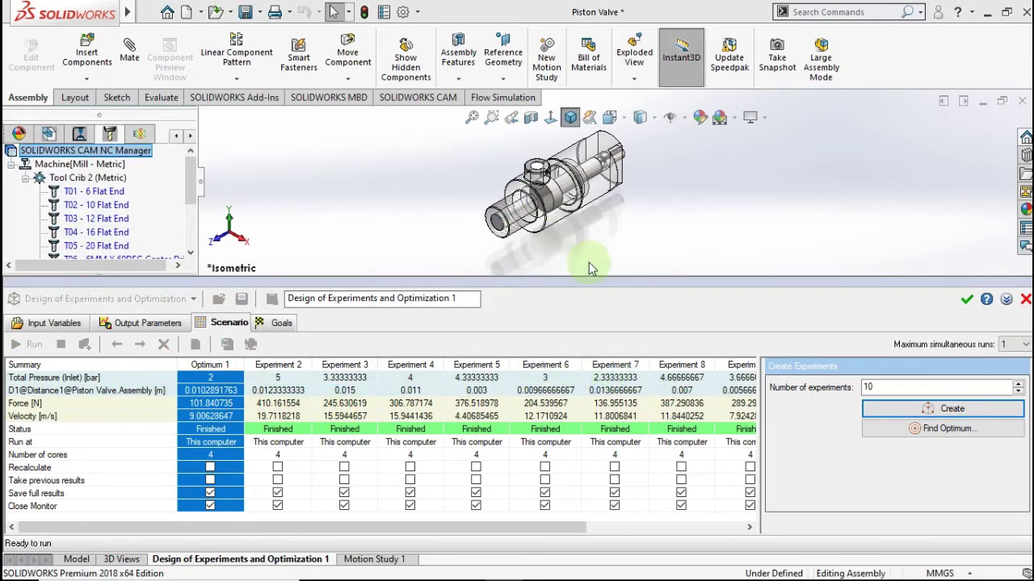
Accept and close the Design of Experiments study panel.
left_click(967, 300)
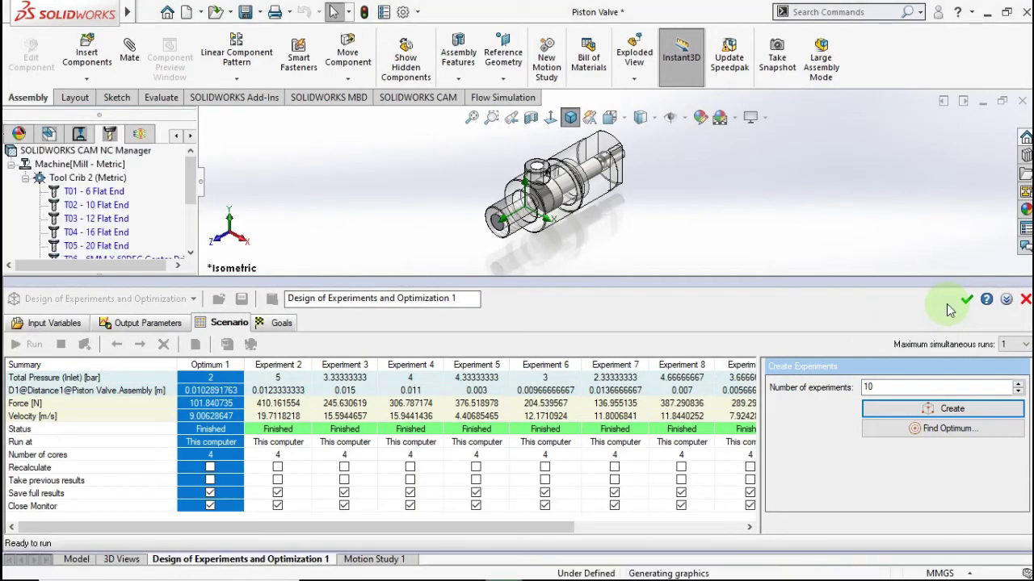
left_click(573, 212)
left_click(964, 301)
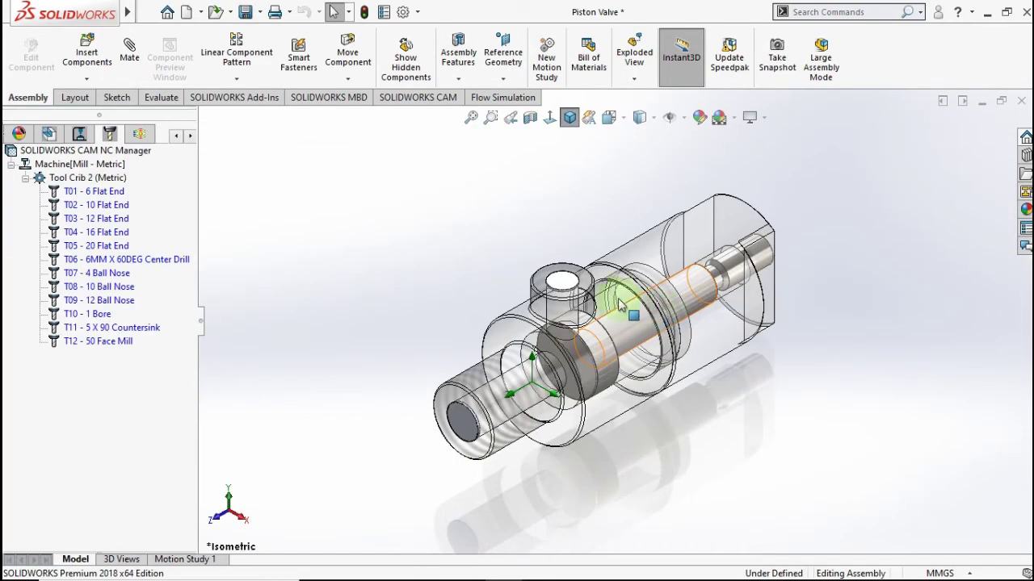
Load the Optimum 1 project results with the valve turned side-on.
left_click(143, 136)
scroll(598, 347, "down", 2)
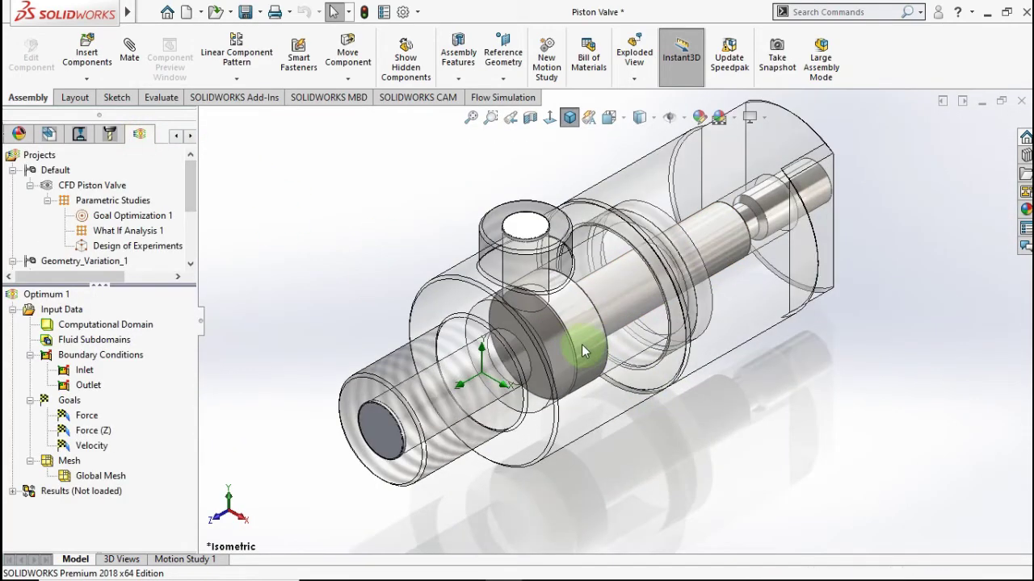
scroll(557, 380, "down", 2)
middle_click_drag(547, 390, 559, 331)
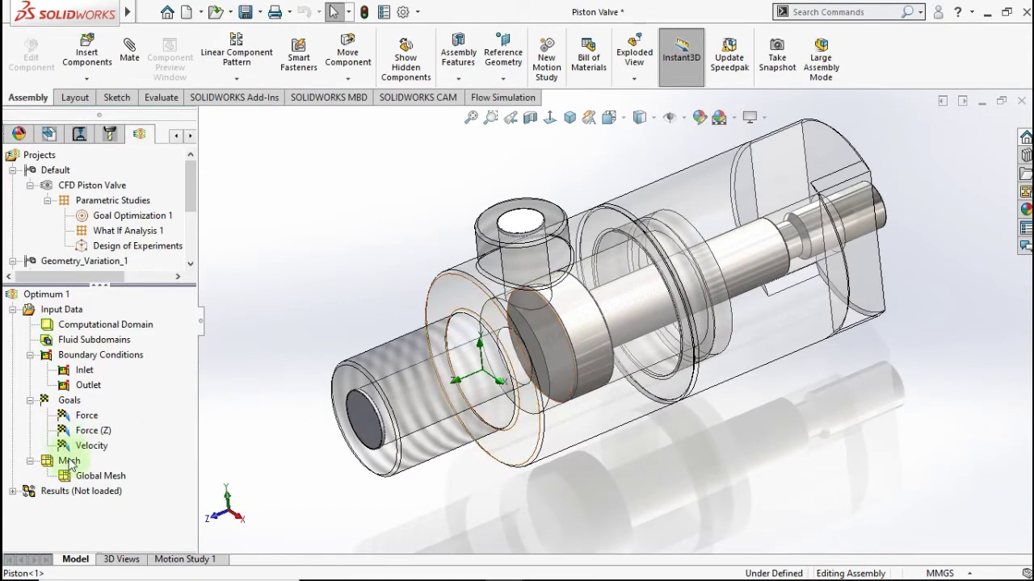
right_click(74, 492)
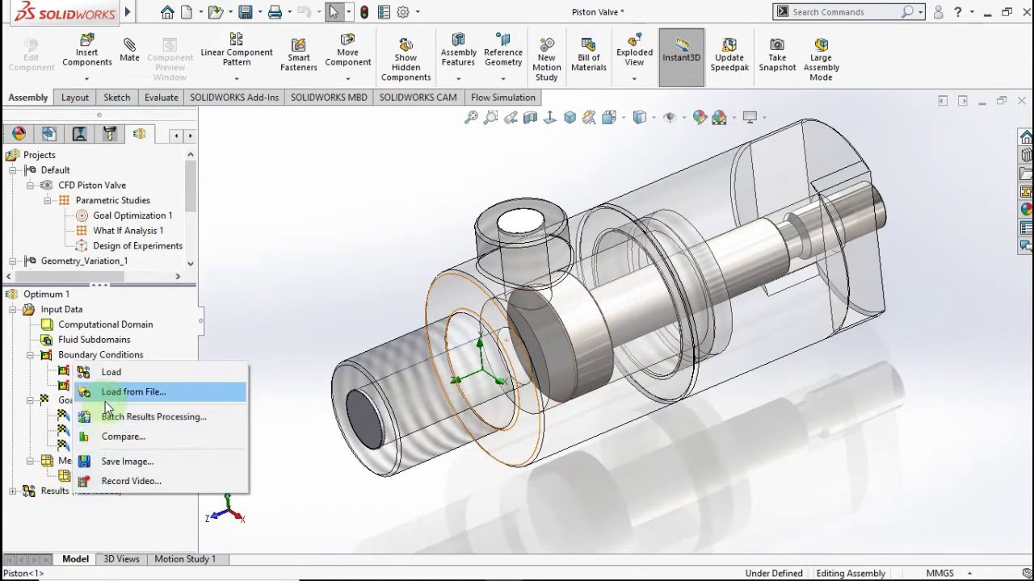
left_click(110, 373)
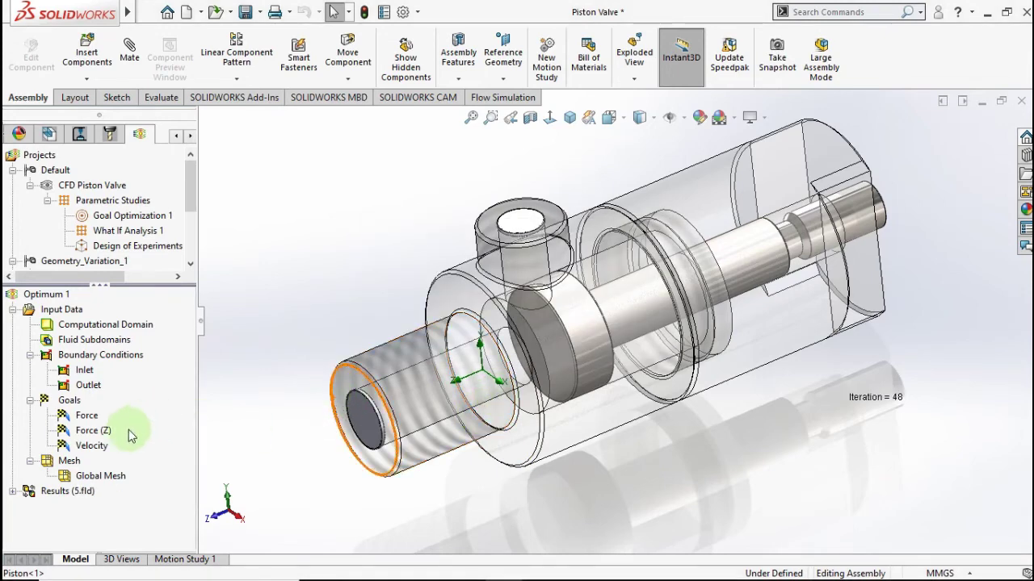
Show Flow Trajectories 1, velocity-coloured from 0 to 18.601 m/s, through the valve.
left_click(12, 492)
scroll(71, 443, "down", 1)
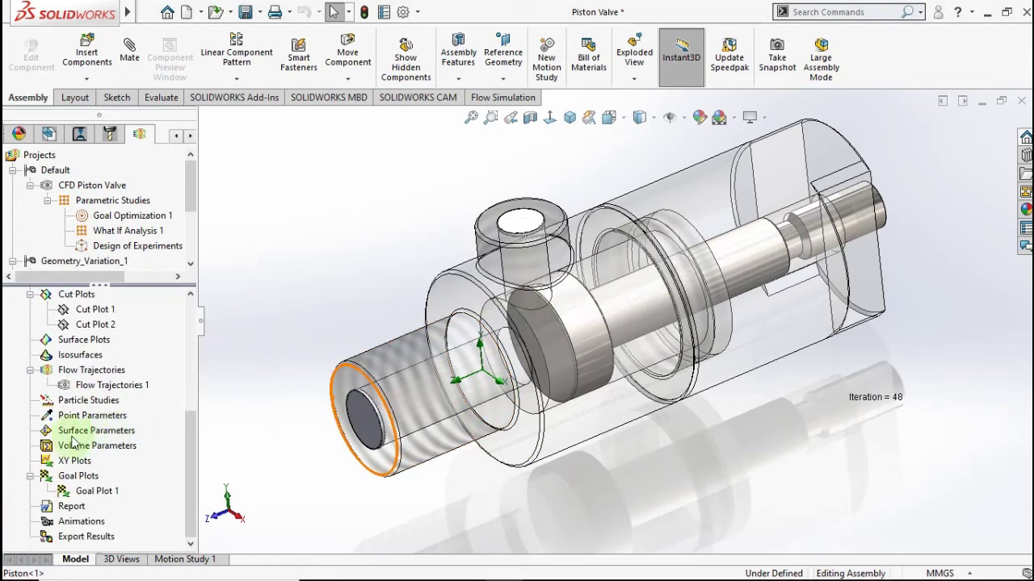
right_click(74, 385)
left_click(121, 194)
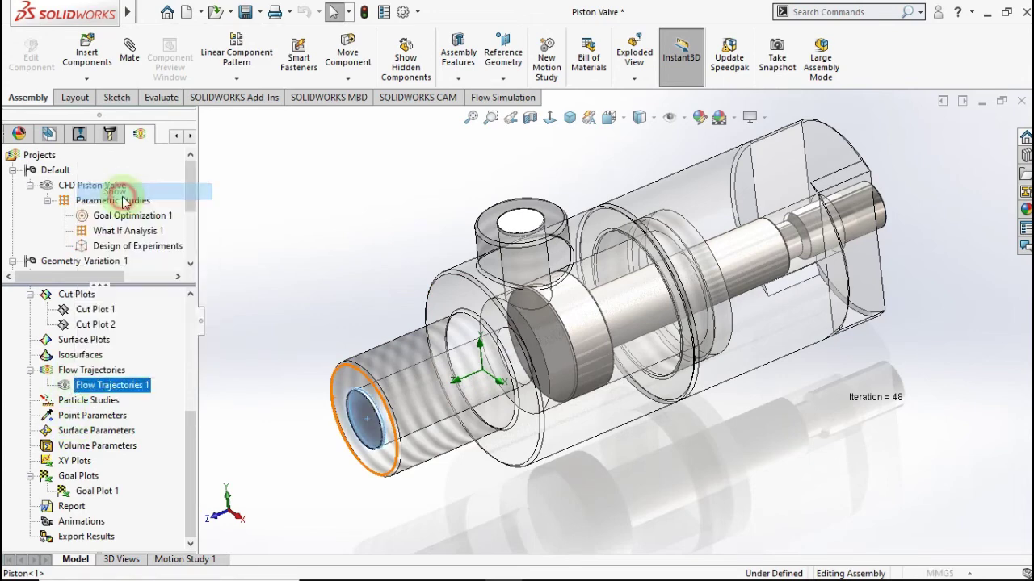
left_click(371, 361)
scroll(392, 231, "down", 2)
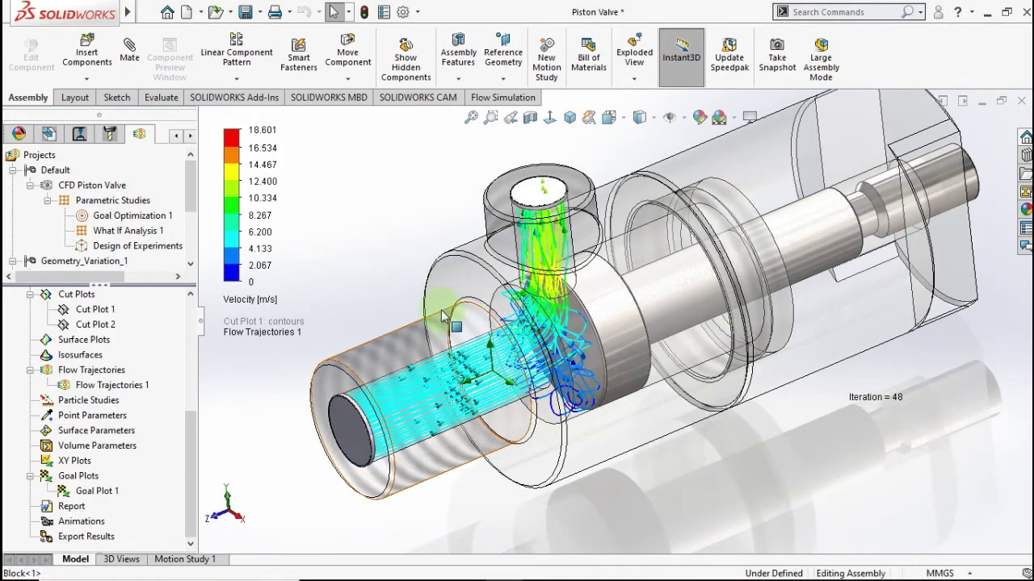
mouse_move(443, 317)
middle_mouse_down()
mouse_move(423, 272)
mouse_move(399, 272)
mouse_move(399, 299)
mouse_move(417, 262)
mouse_move(427, 292)
middle_mouse_up()
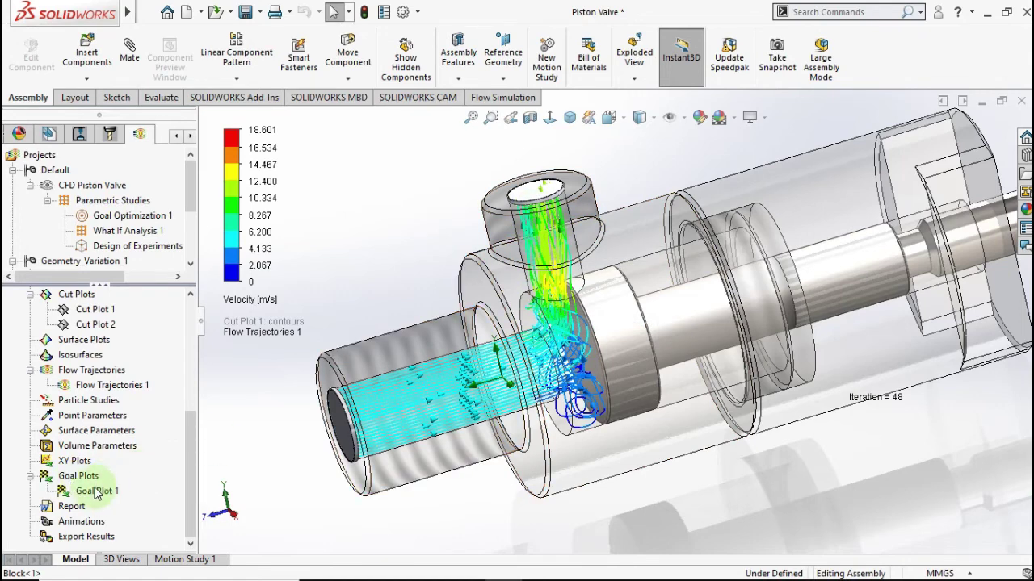
Play and then stop the flow trajectory animation.
right_click(85, 390)
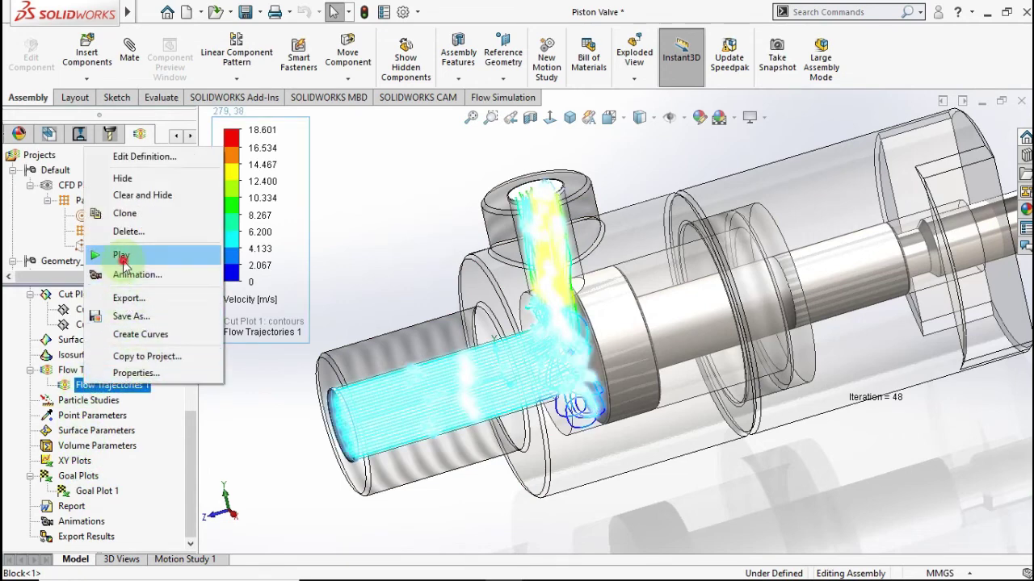
left_click(146, 178)
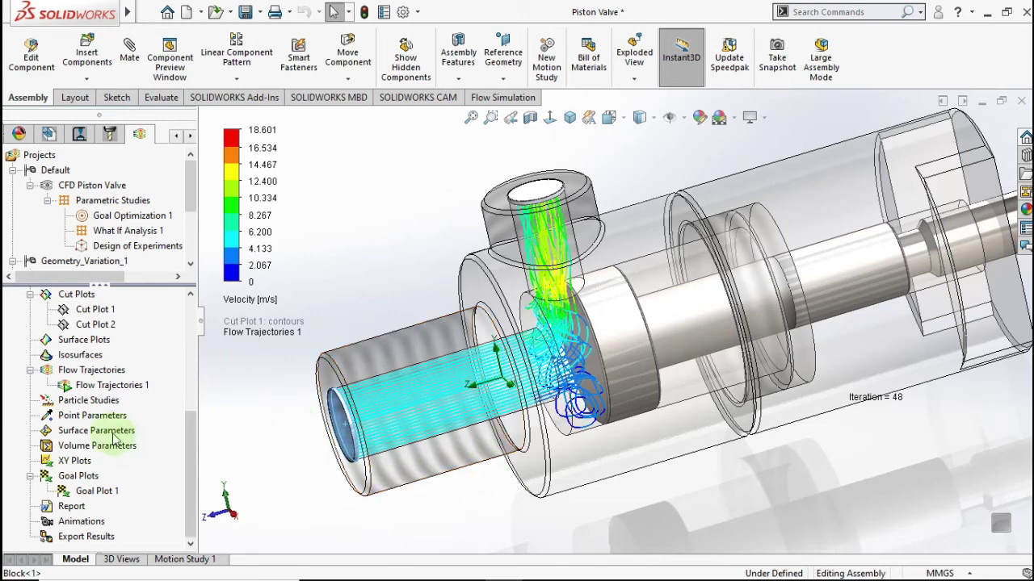
right_click(102, 387)
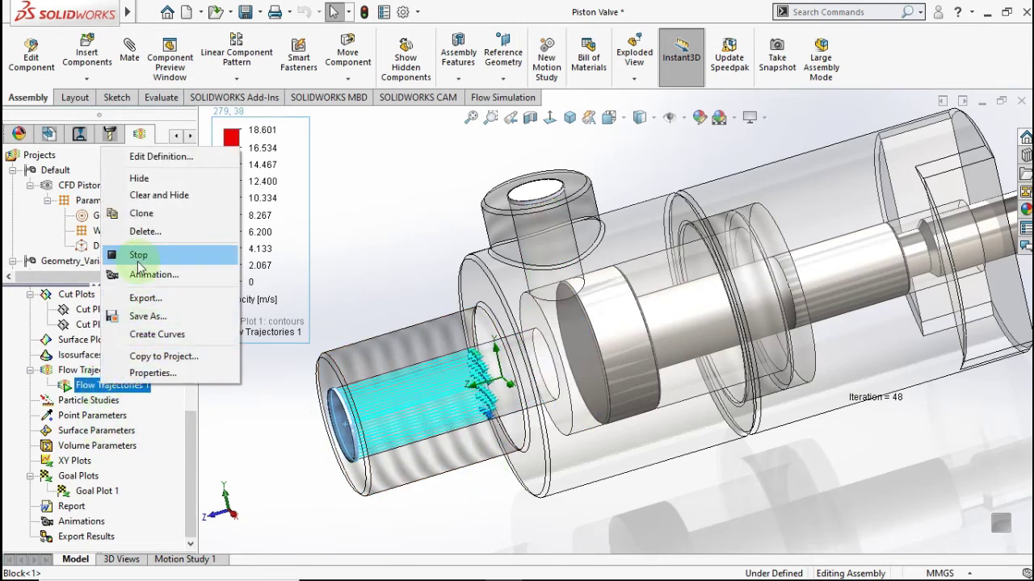
left_click(139, 260)
right_click(95, 491)
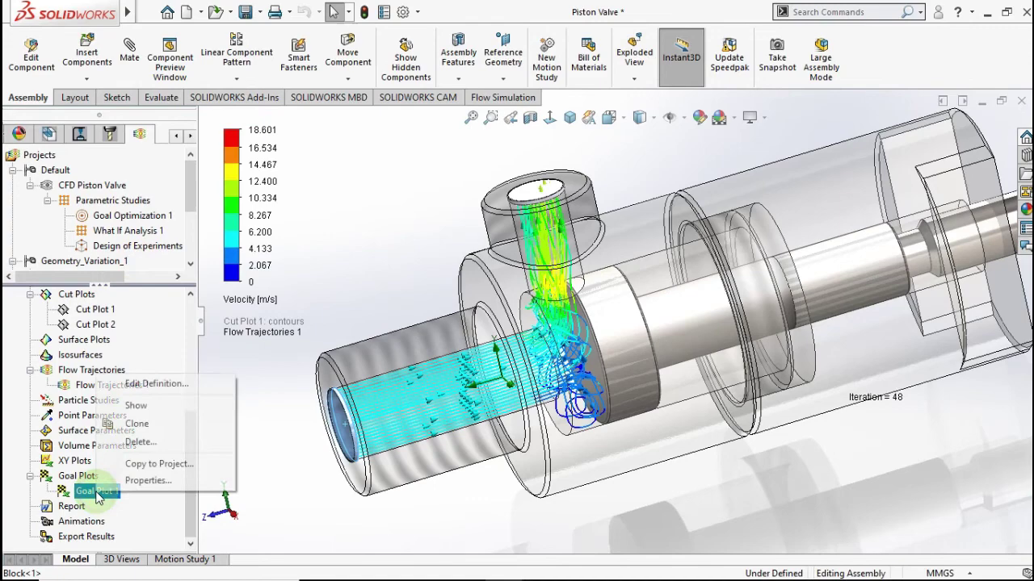
Show Goal Plot 1's Force, Force (Z) and Velocity summary, then return to isometric view.
left_click(137, 384)
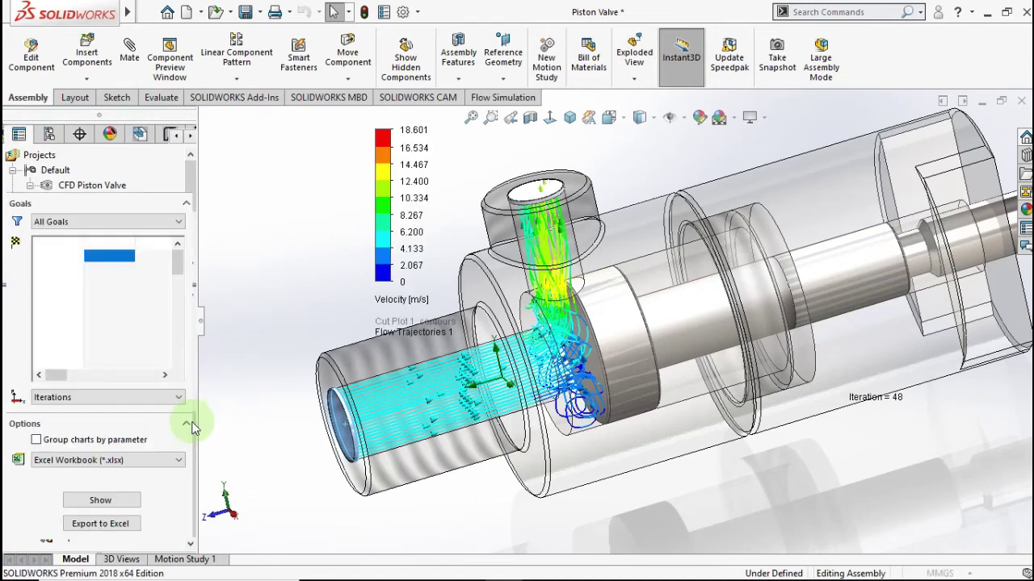
left_click(100, 499)
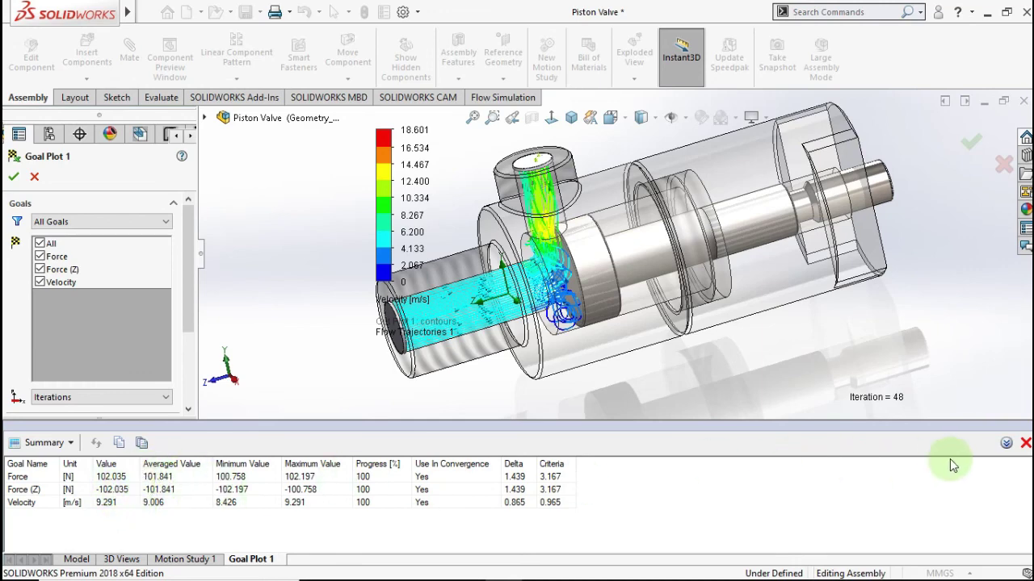
left_click(570, 121)
mouse_move(800, 182)
left_mouse_down()
mouse_move(921, 312)
mouse_move(812, 193)
left_mouse_up()
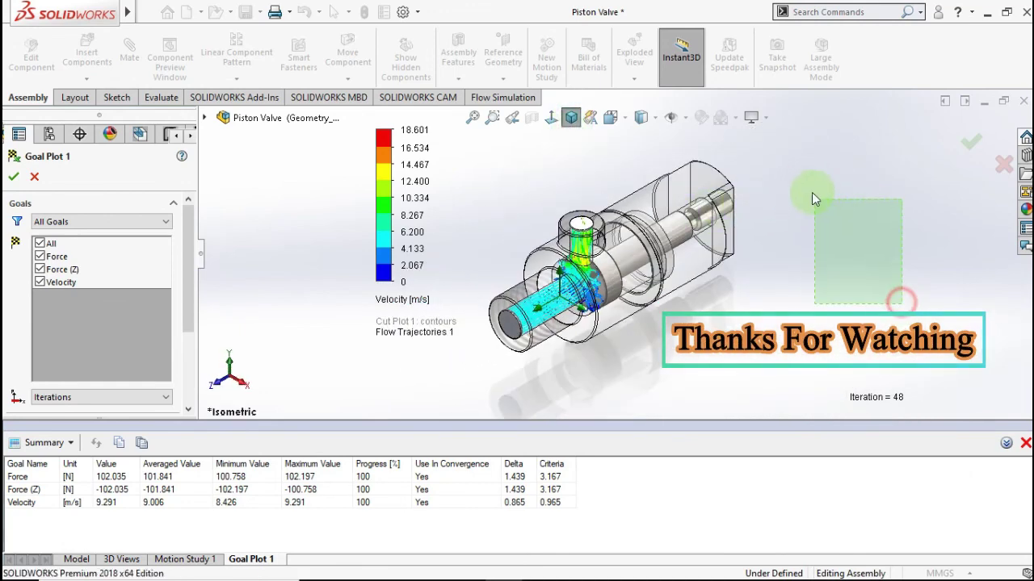